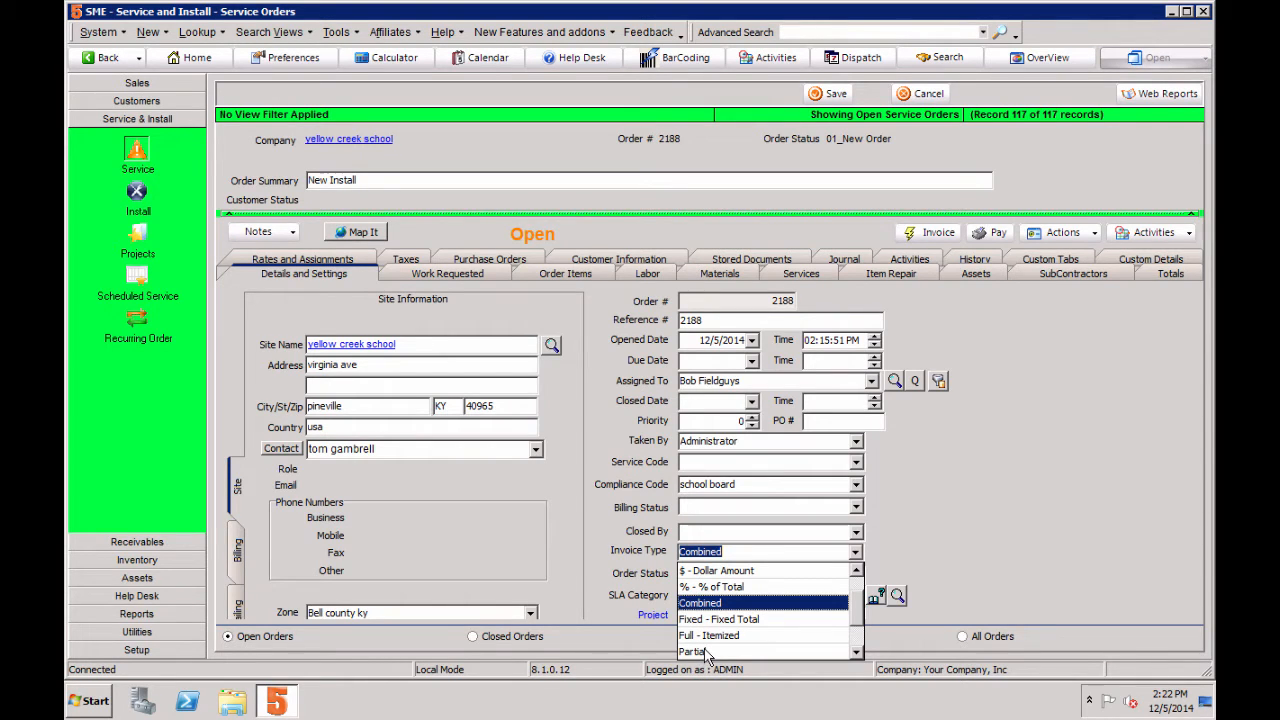
Step: Set the service order's invoice type to Partial and invoice only the Flux Capacitor and Fibercast items, excluding Crew Travel and Hourly
click(706, 652)
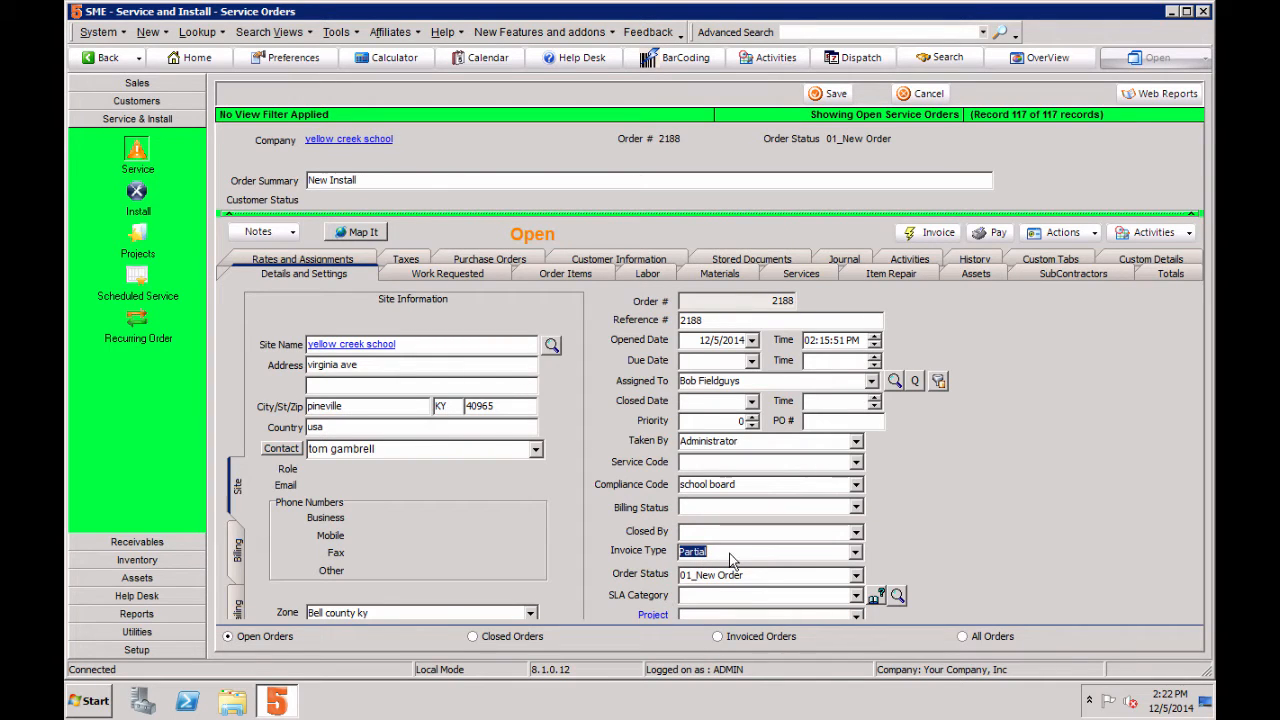
click(565, 275)
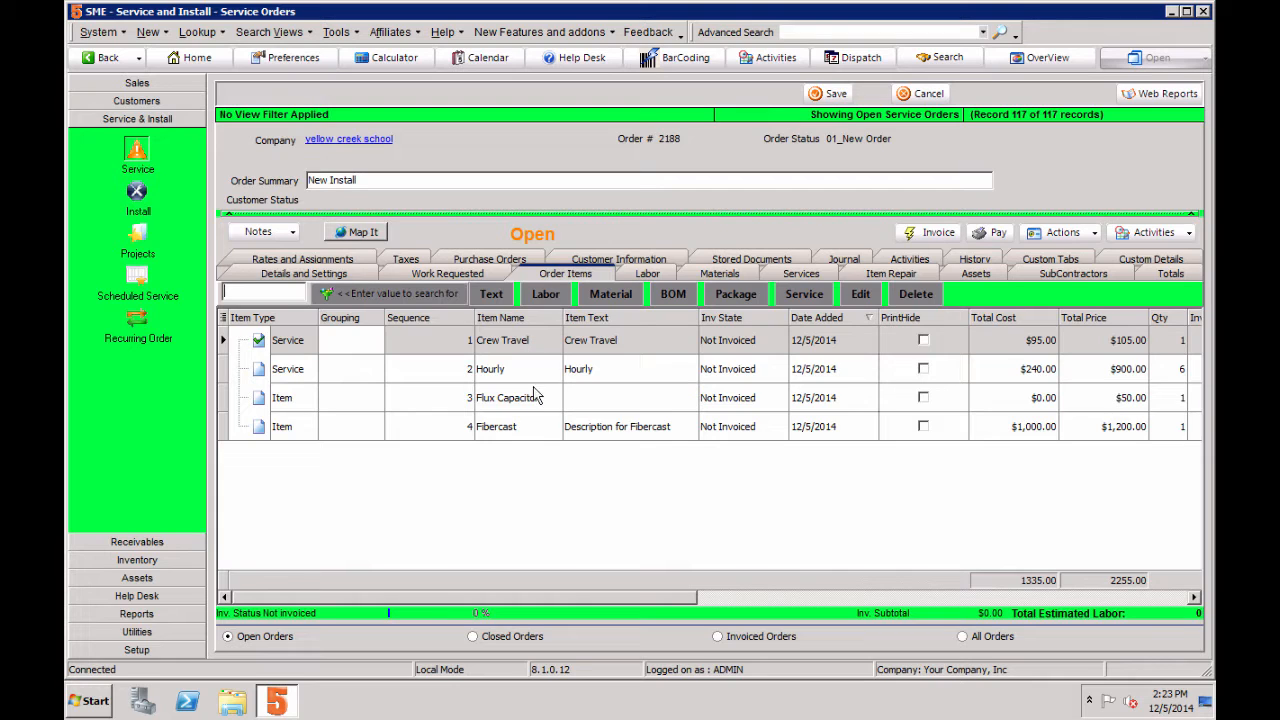
click(933, 236)
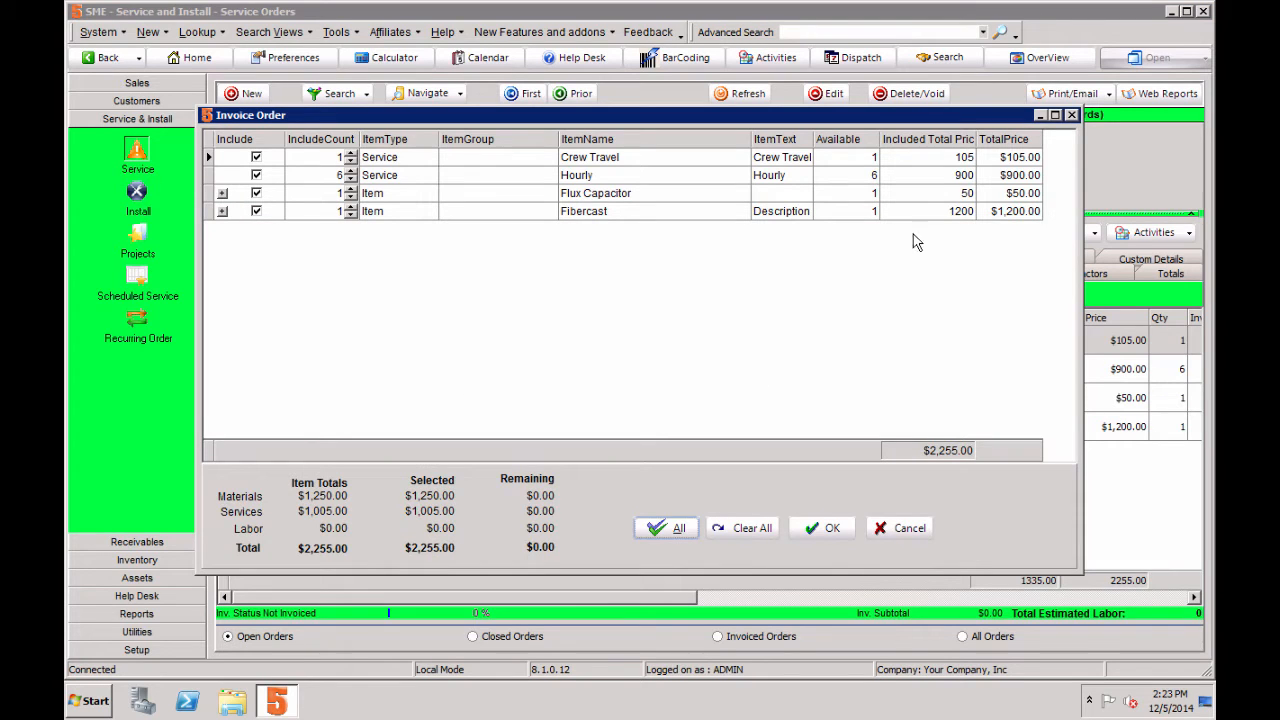
click(256, 175)
click(848, 535)
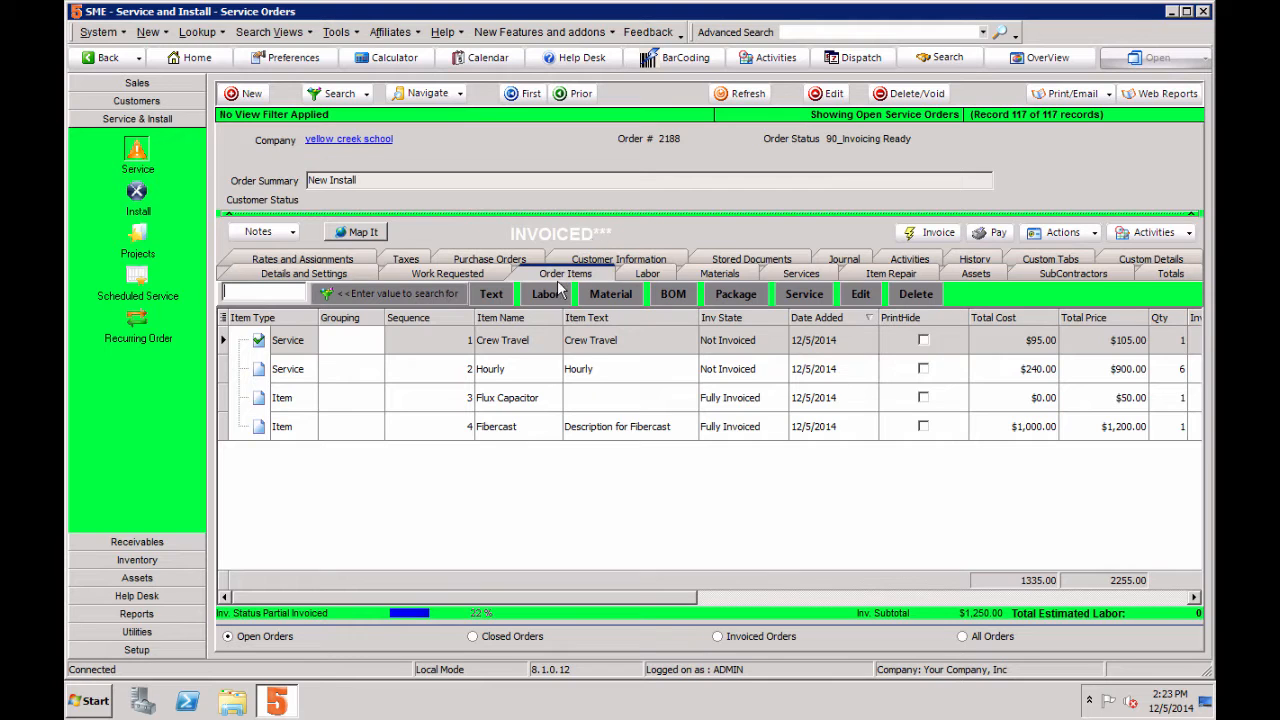
Step: Check the invoice state of each order item, covering both materials and both services
click(734, 401)
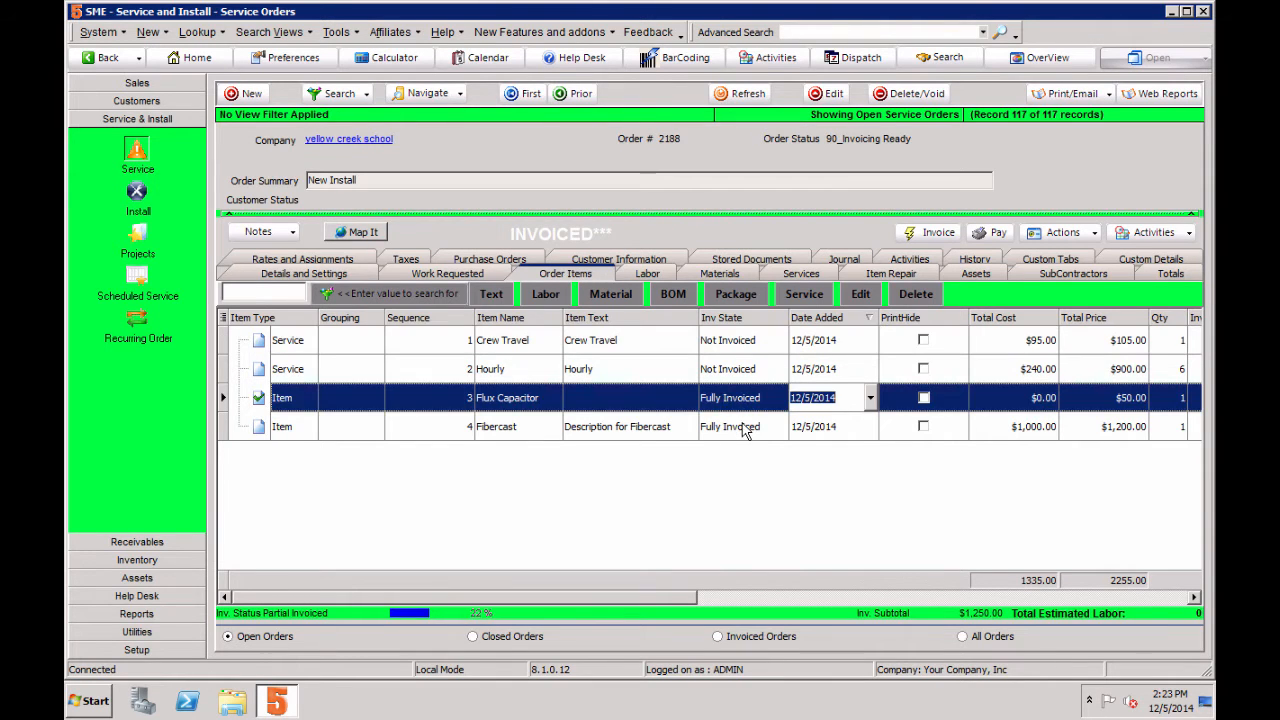
click(743, 428)
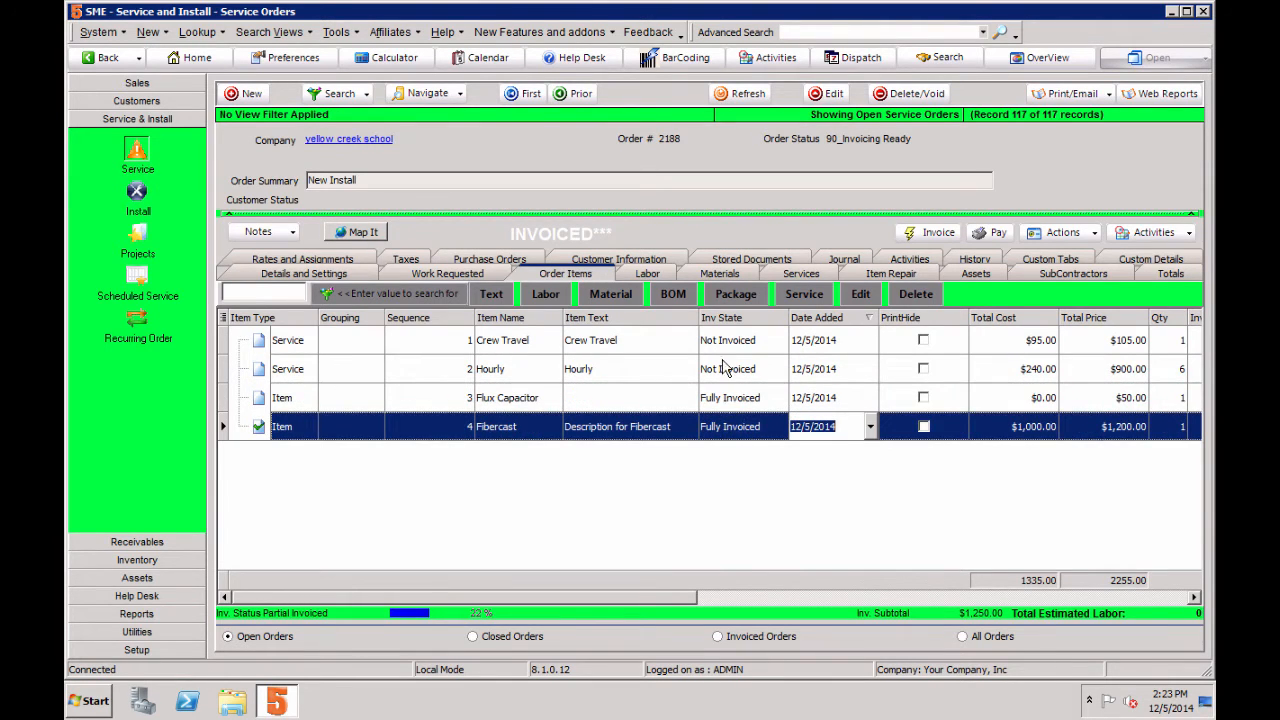
click(734, 370)
click(743, 342)
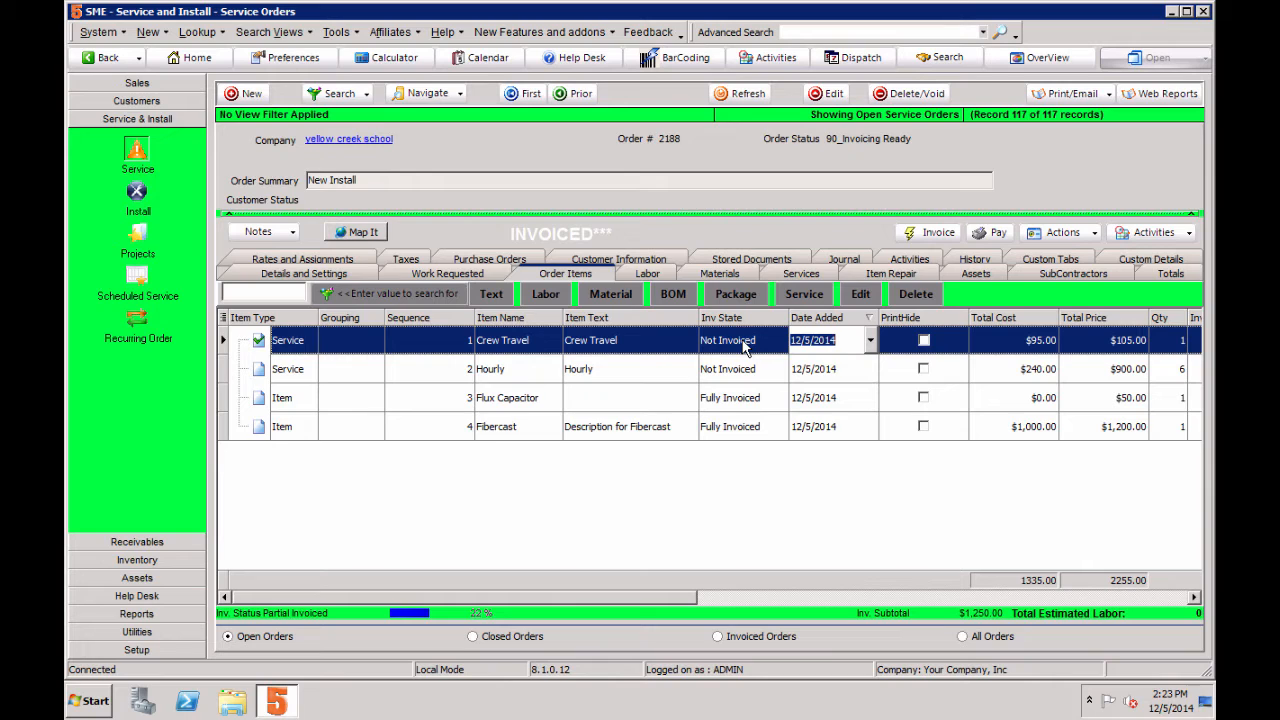
Step: Open the invoice generated from the order and preview it in the Custom Invoice format at 100% zoom
click(1172, 275)
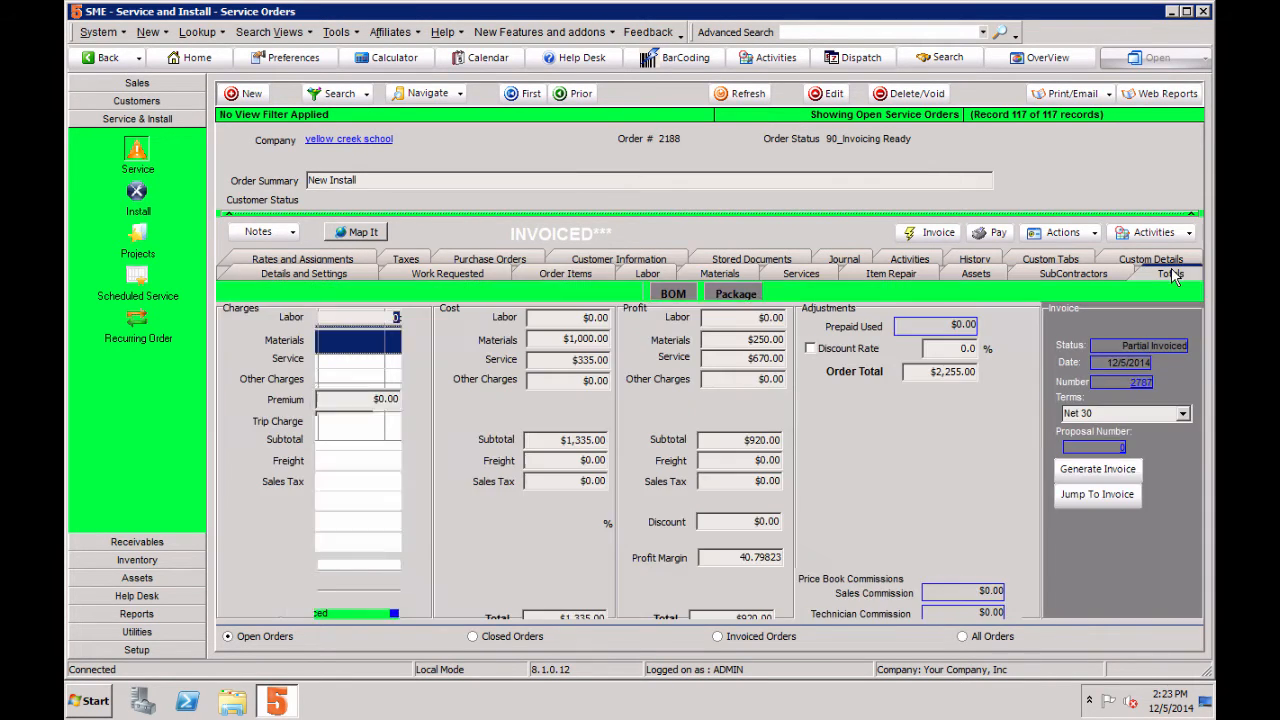
click(1101, 500)
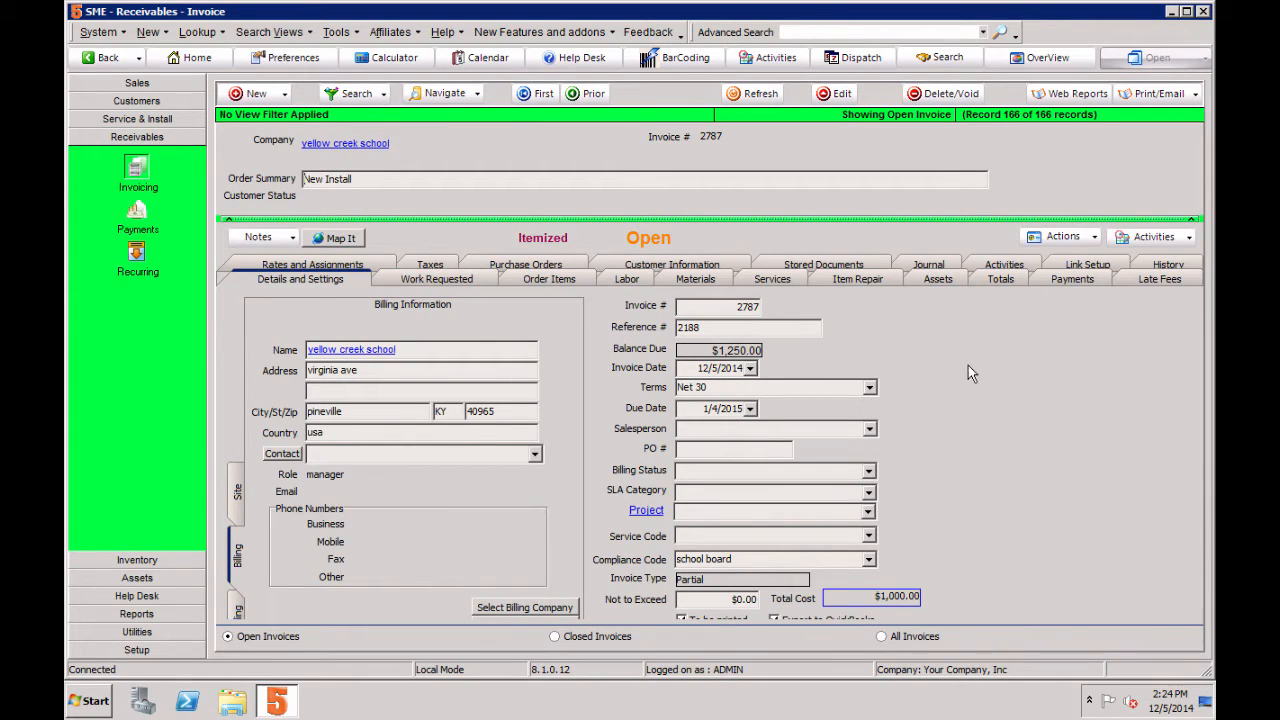
click(1165, 94)
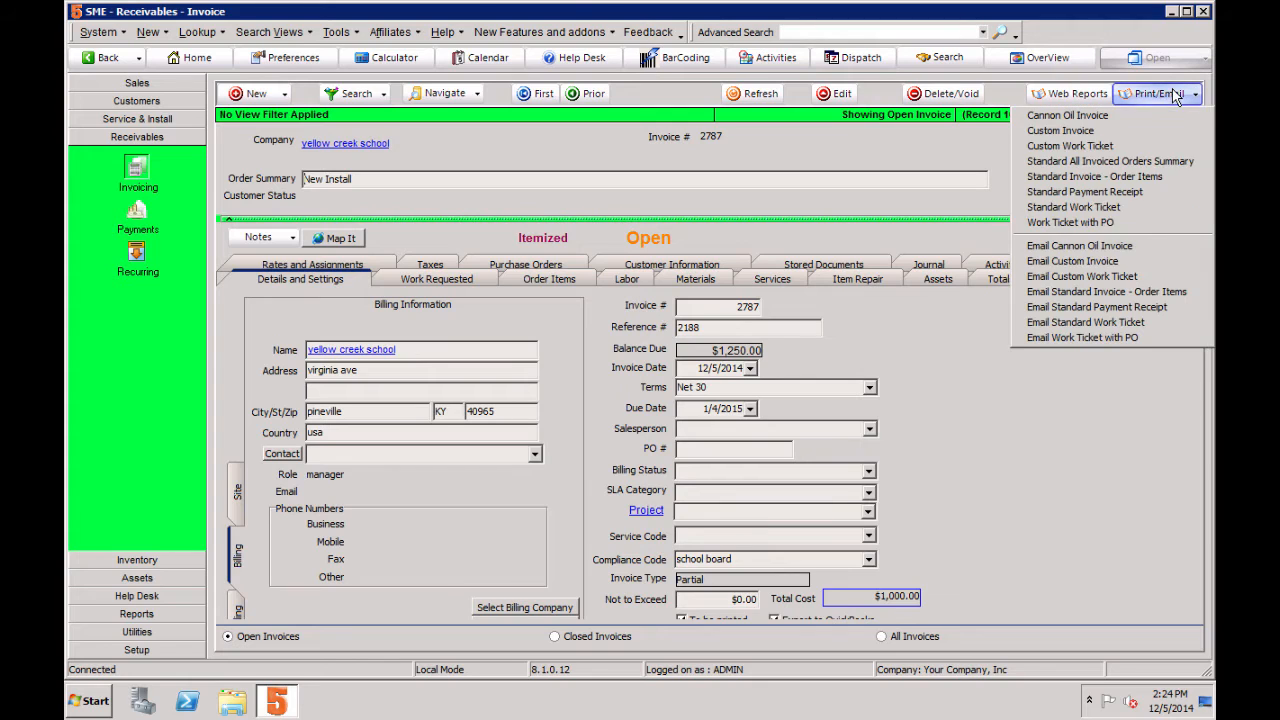
click(1062, 131)
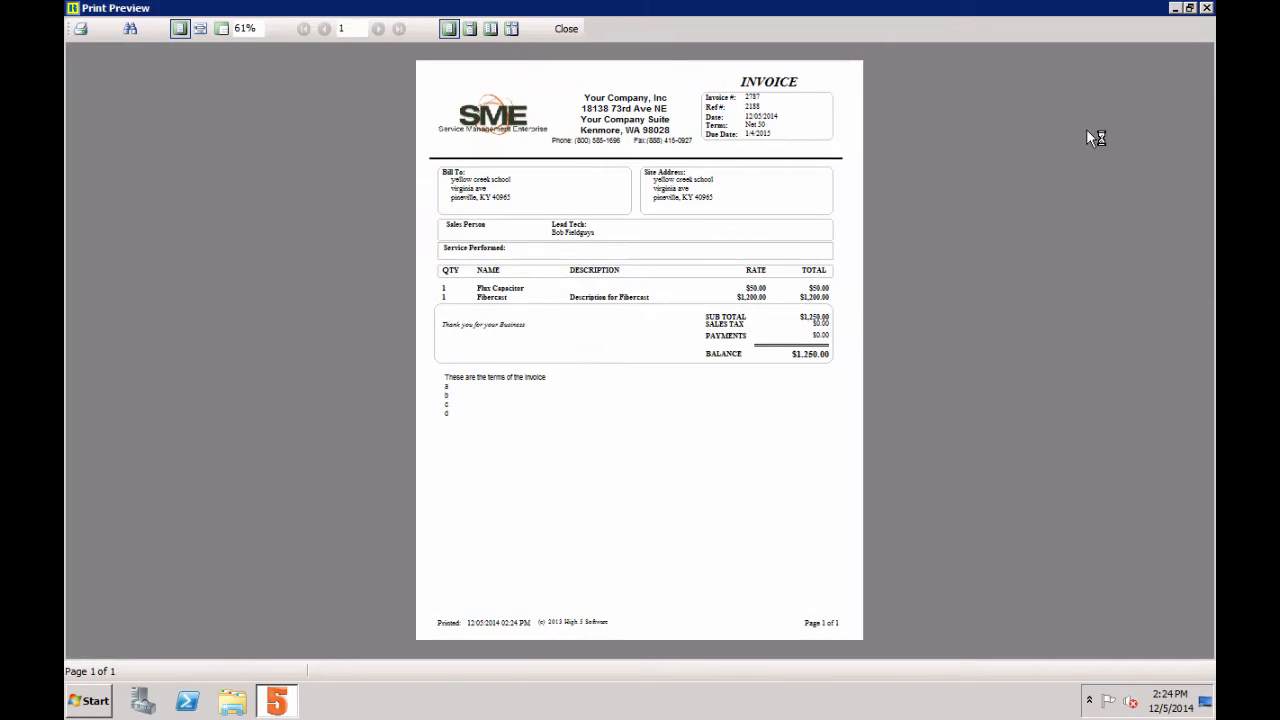
click(221, 28)
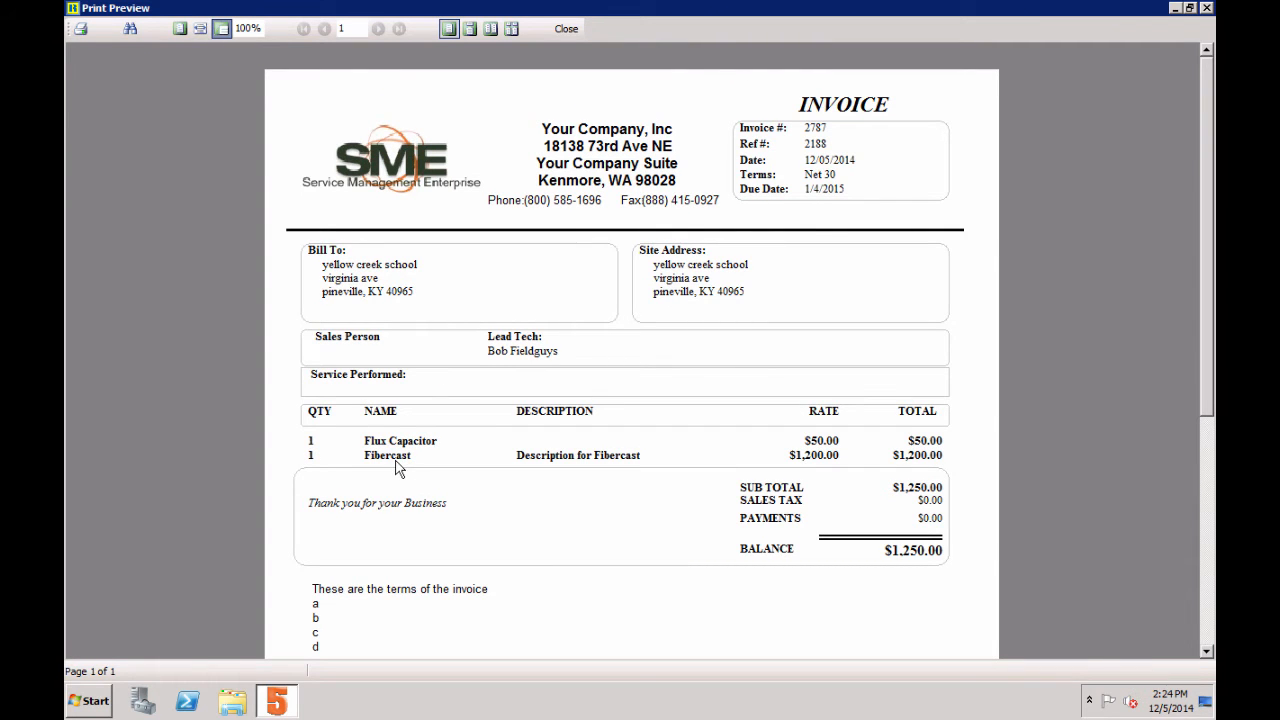
click(566, 29)
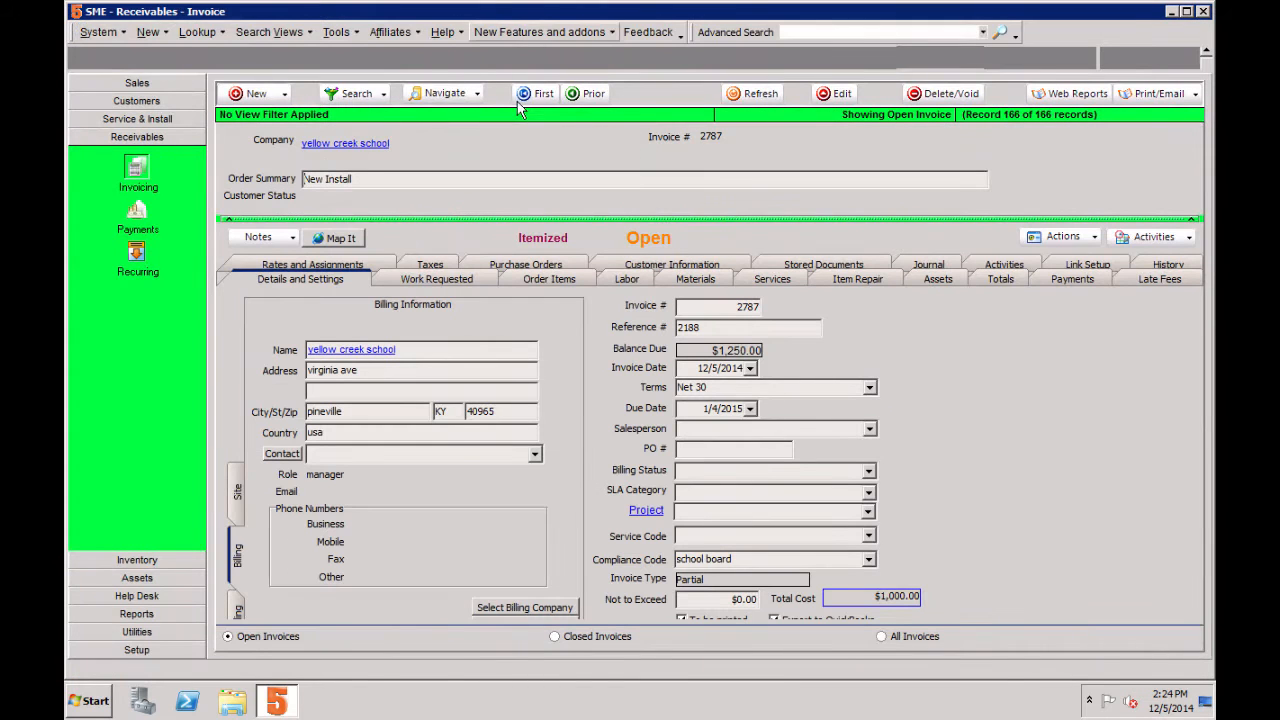
Step: Return to the service order and add a Solar Panel Install service item priced at $500
click(166, 121)
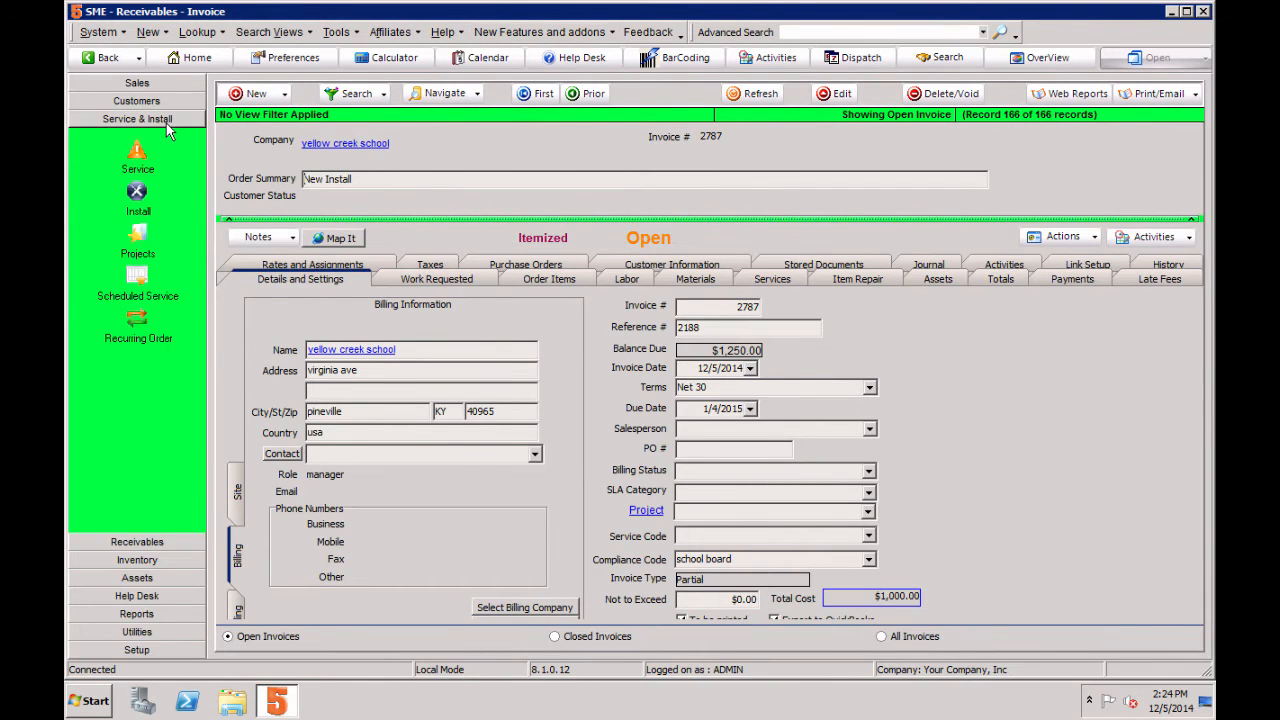
click(141, 155)
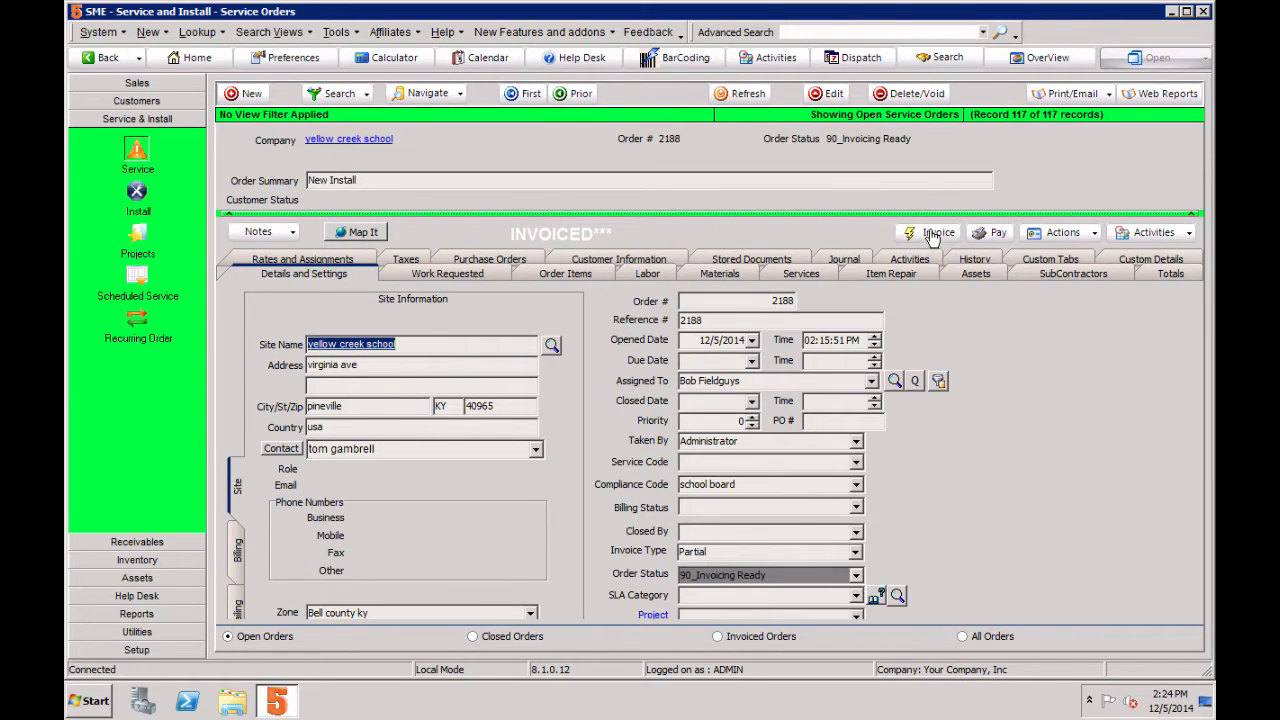
click(588, 278)
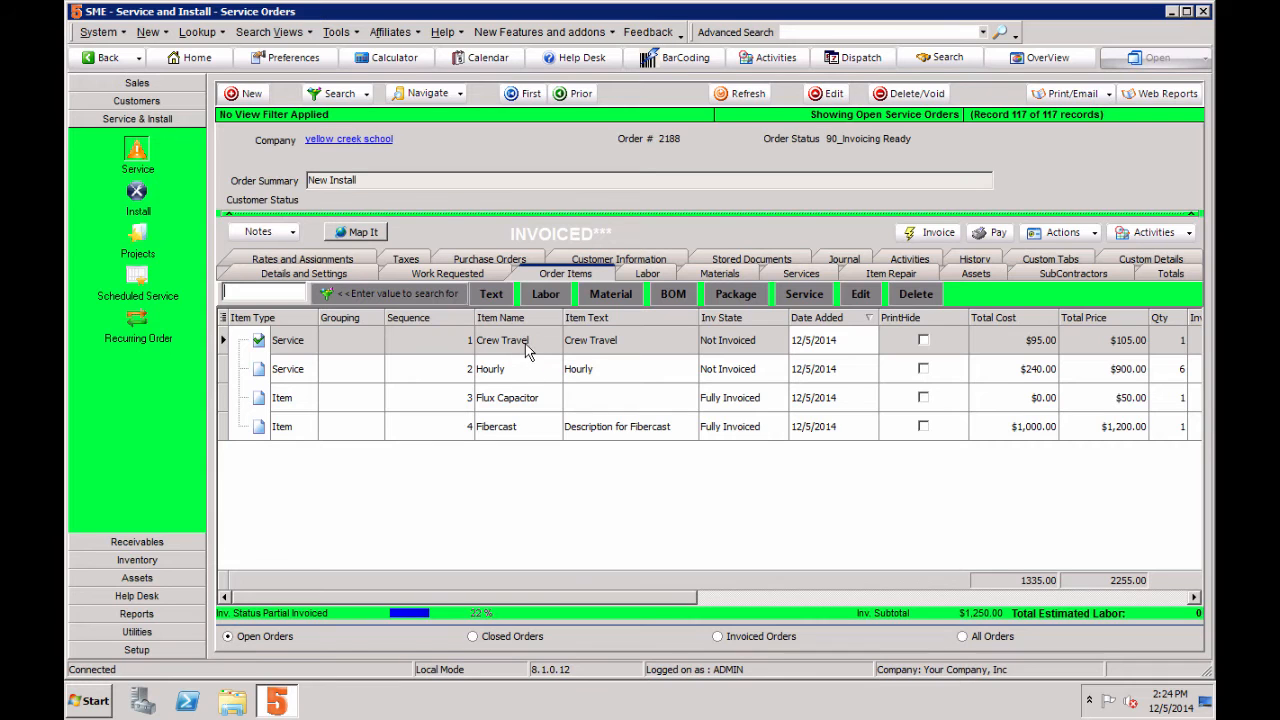
click(800, 296)
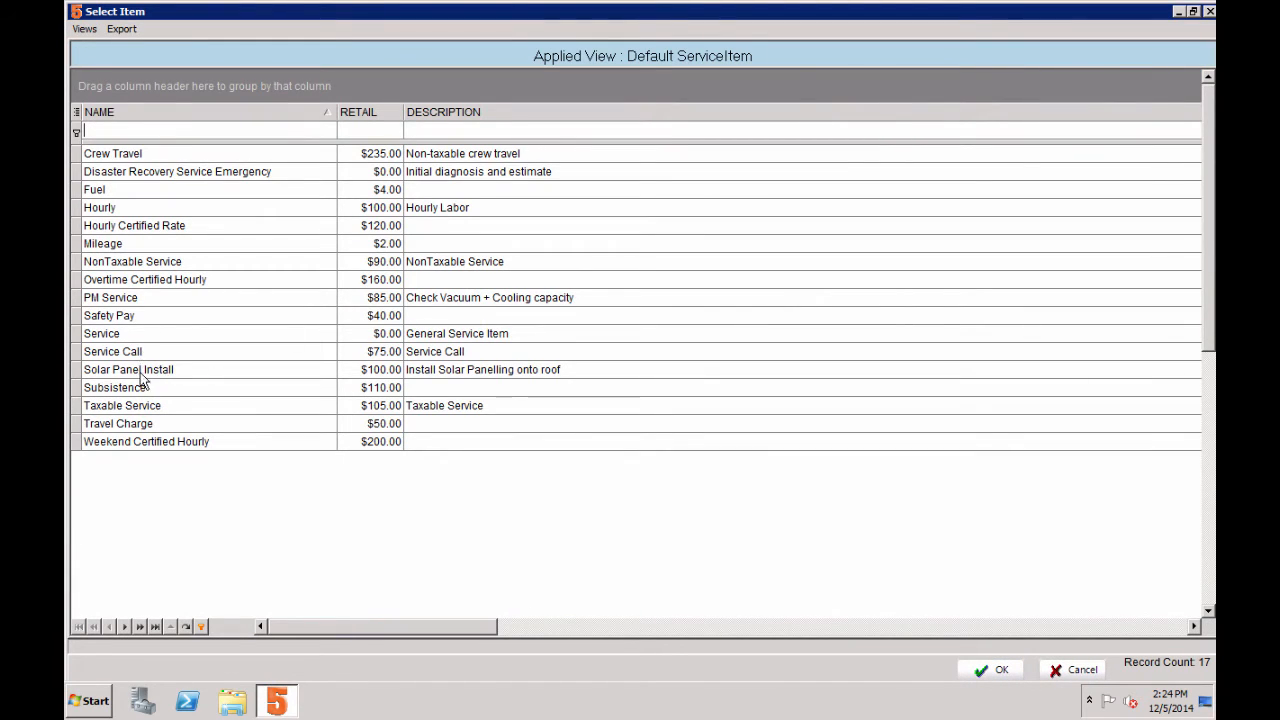
double_click(141, 372)
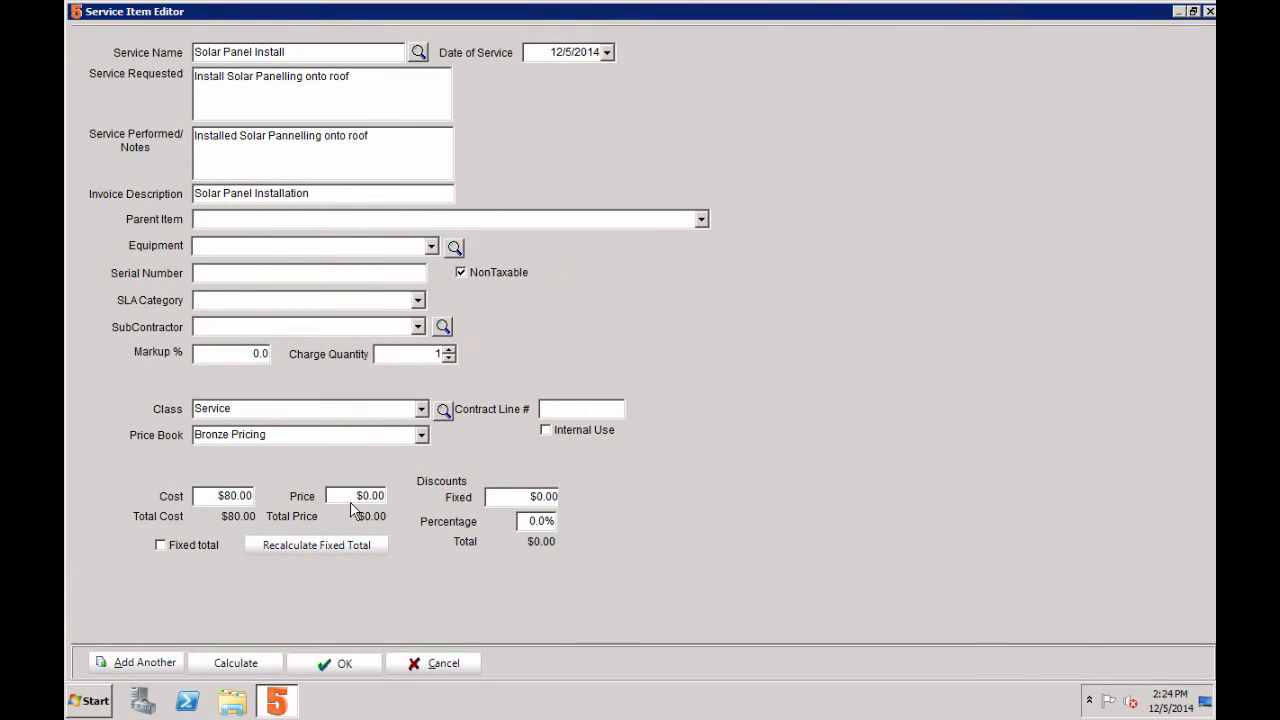
click(355, 497)
text(500)
key(Tab)
click(350, 660)
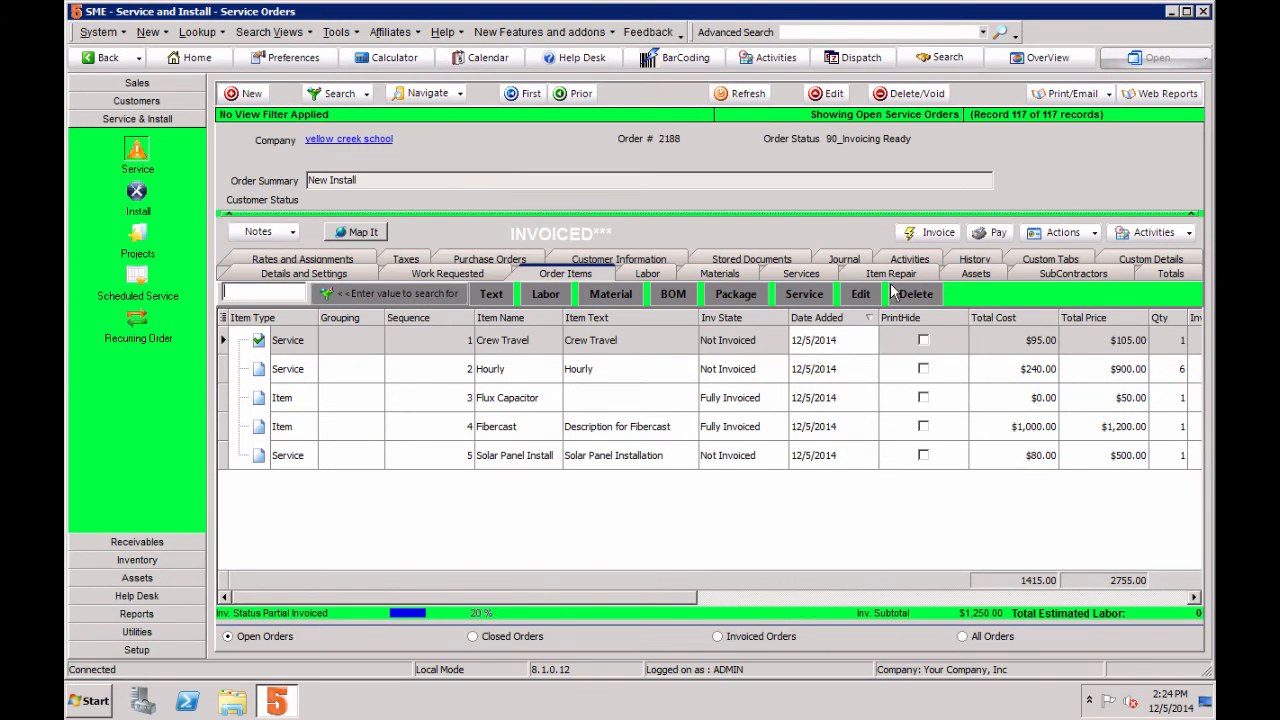
Step: Invoice only 3 units of the Hourly service, excluding Crew Travel and Solar Panel Install
click(934, 240)
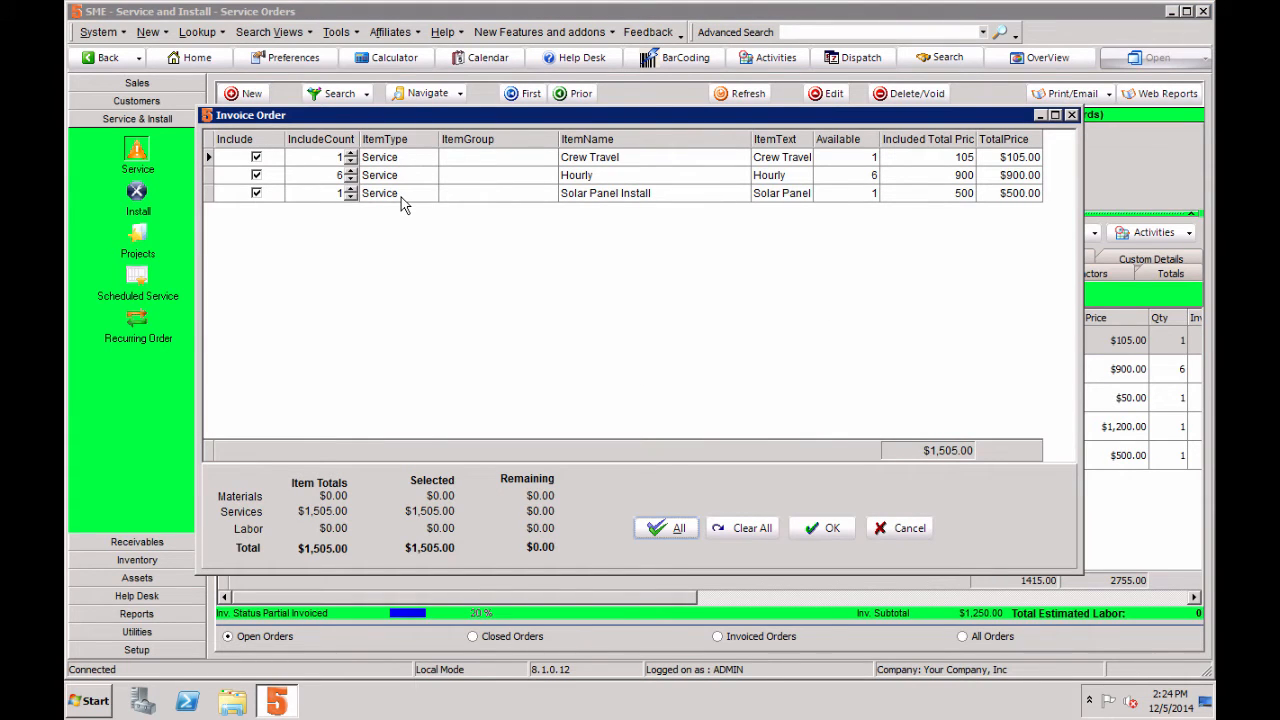
click(257, 158)
click(257, 193)
click(308, 178)
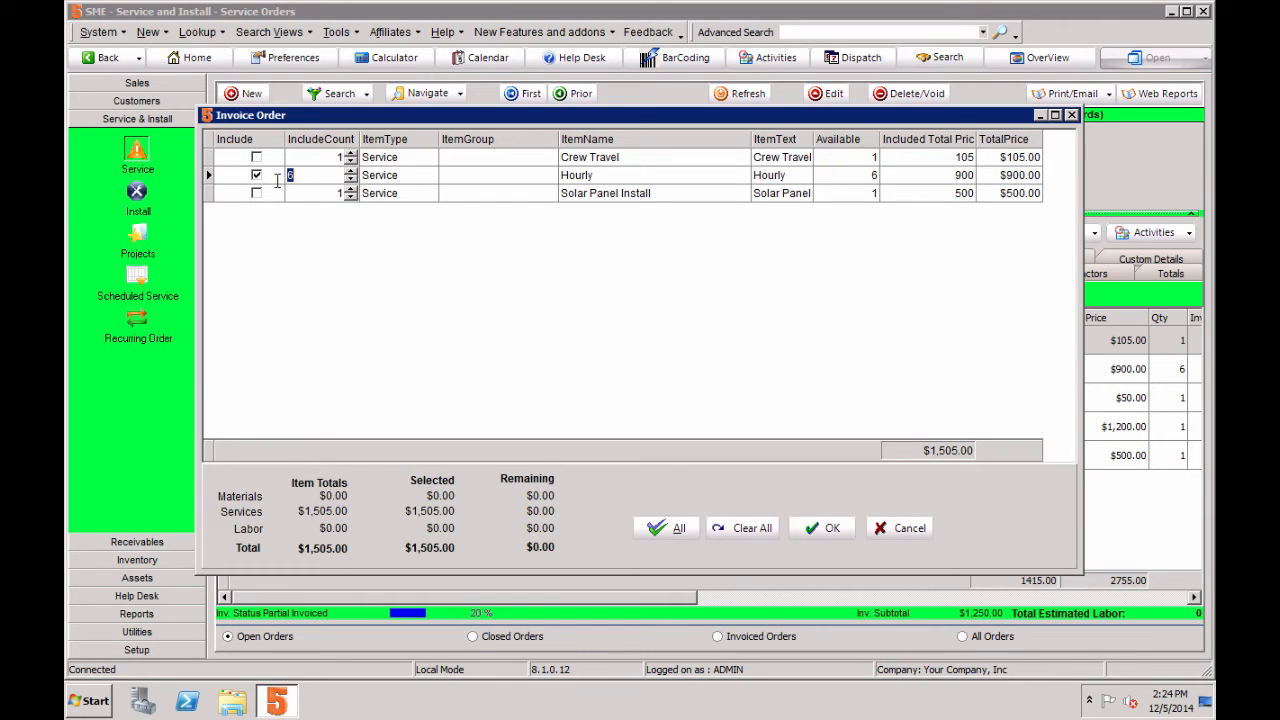
text(3)
click(362, 189)
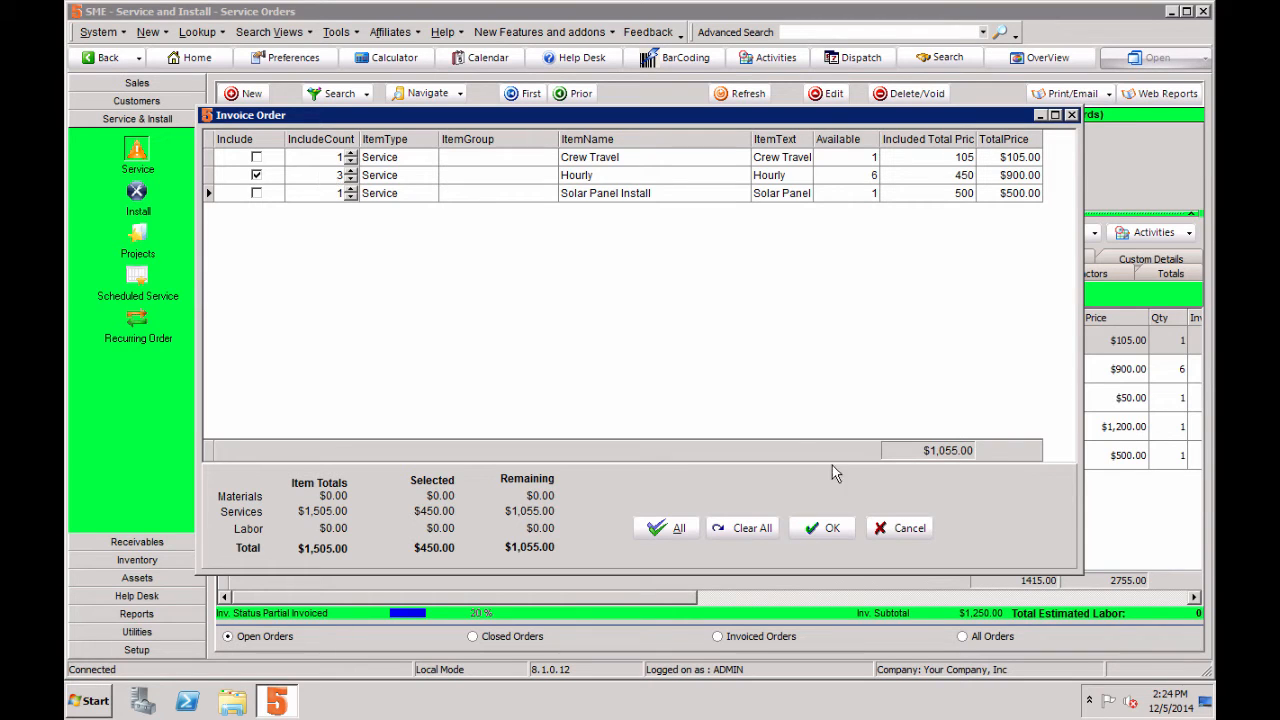
click(833, 530)
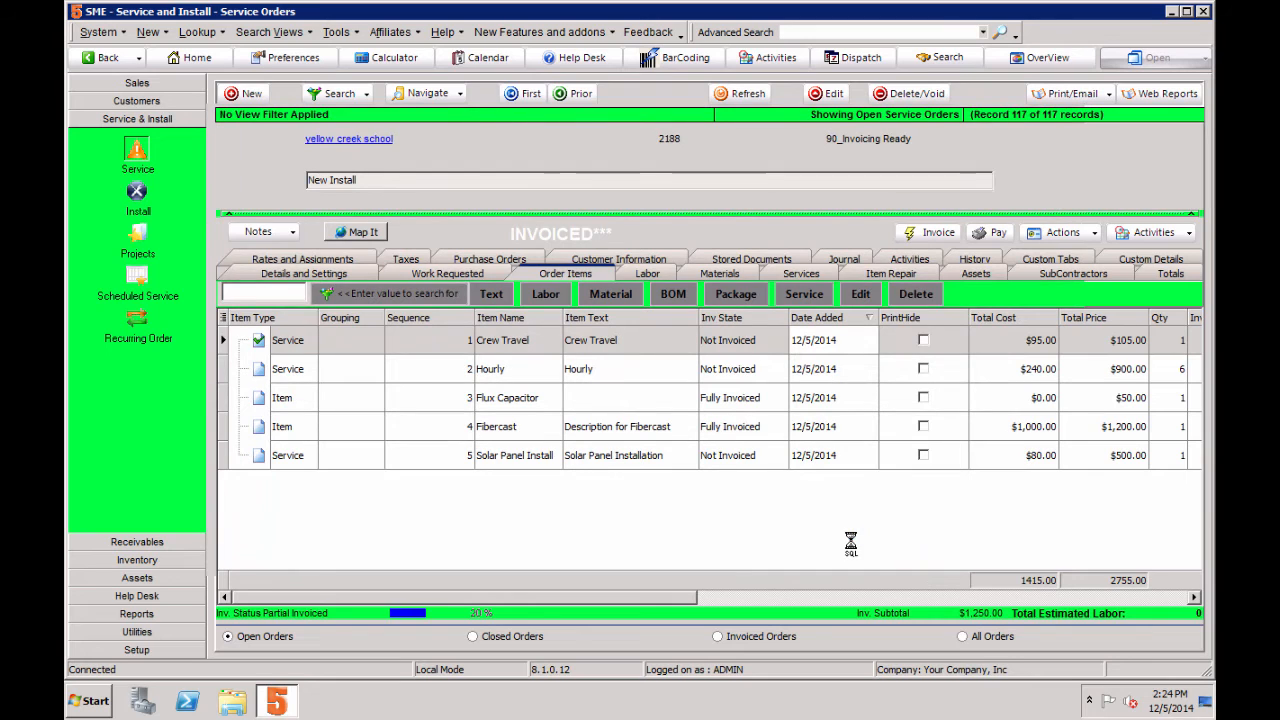
Step: Check the Hourly item's invoice state and review the order's history of invoiced items, quantities and amounts
click(738, 372)
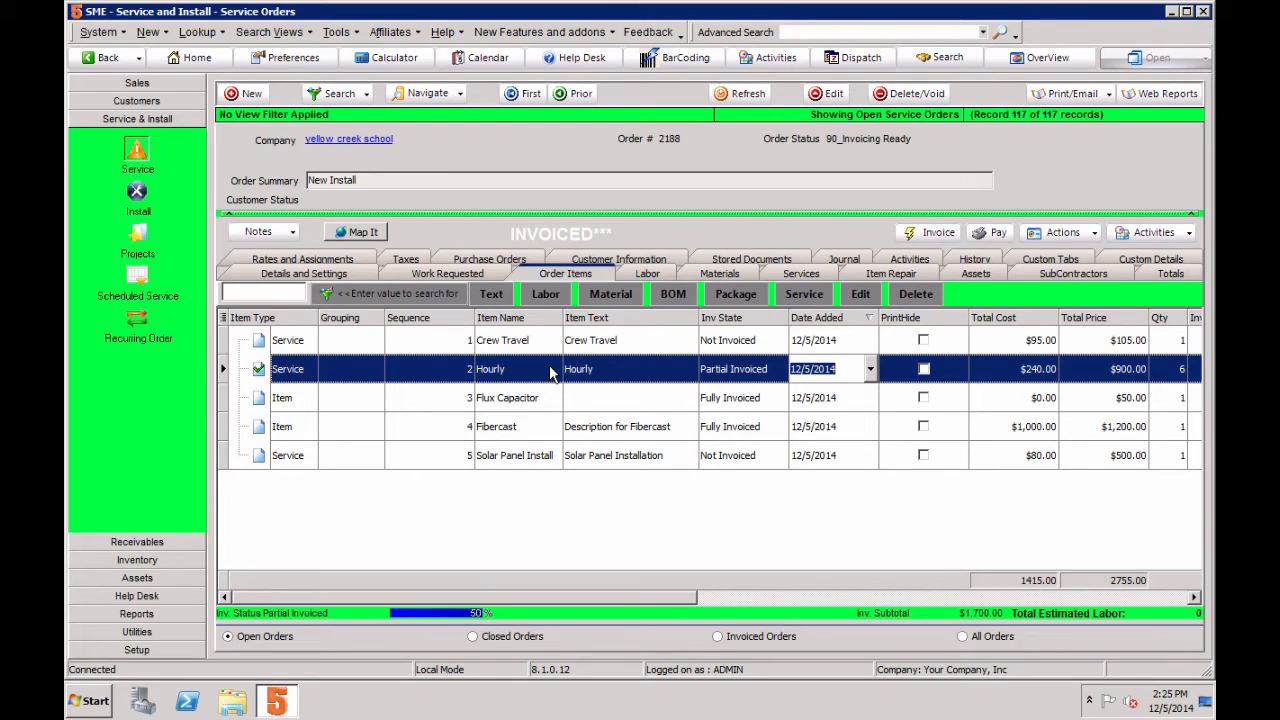
click(980, 259)
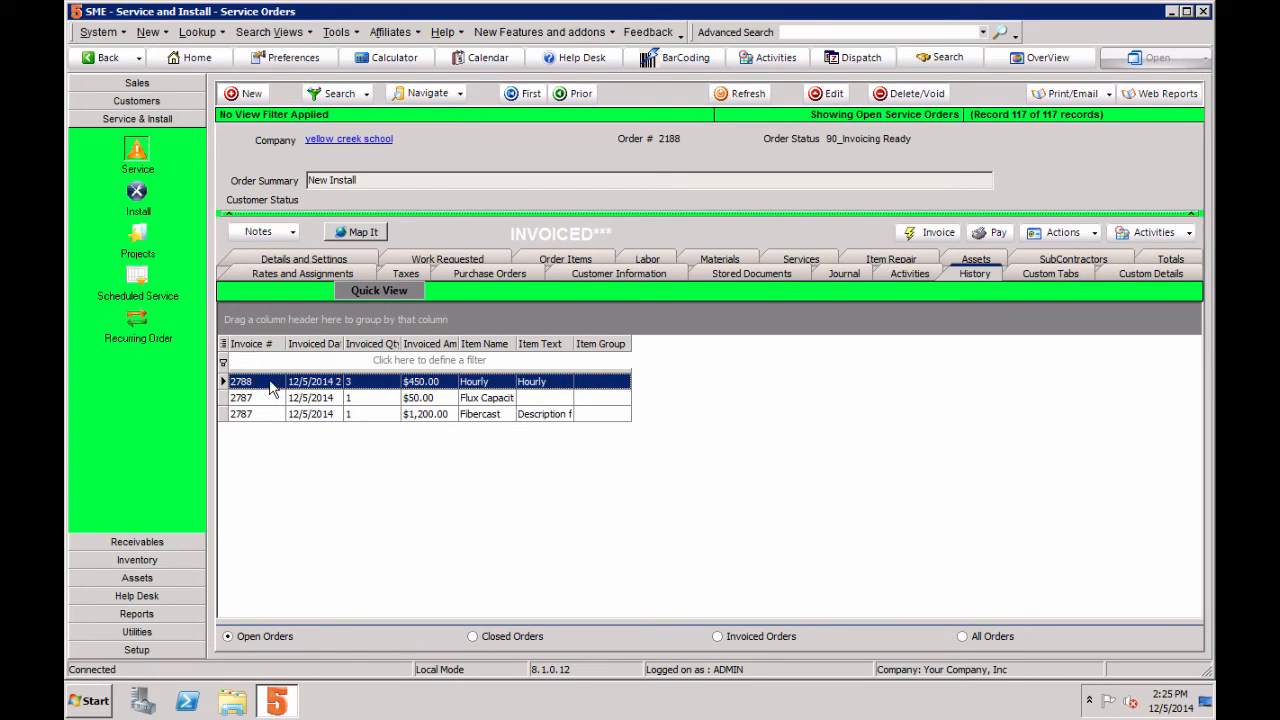
click(258, 414)
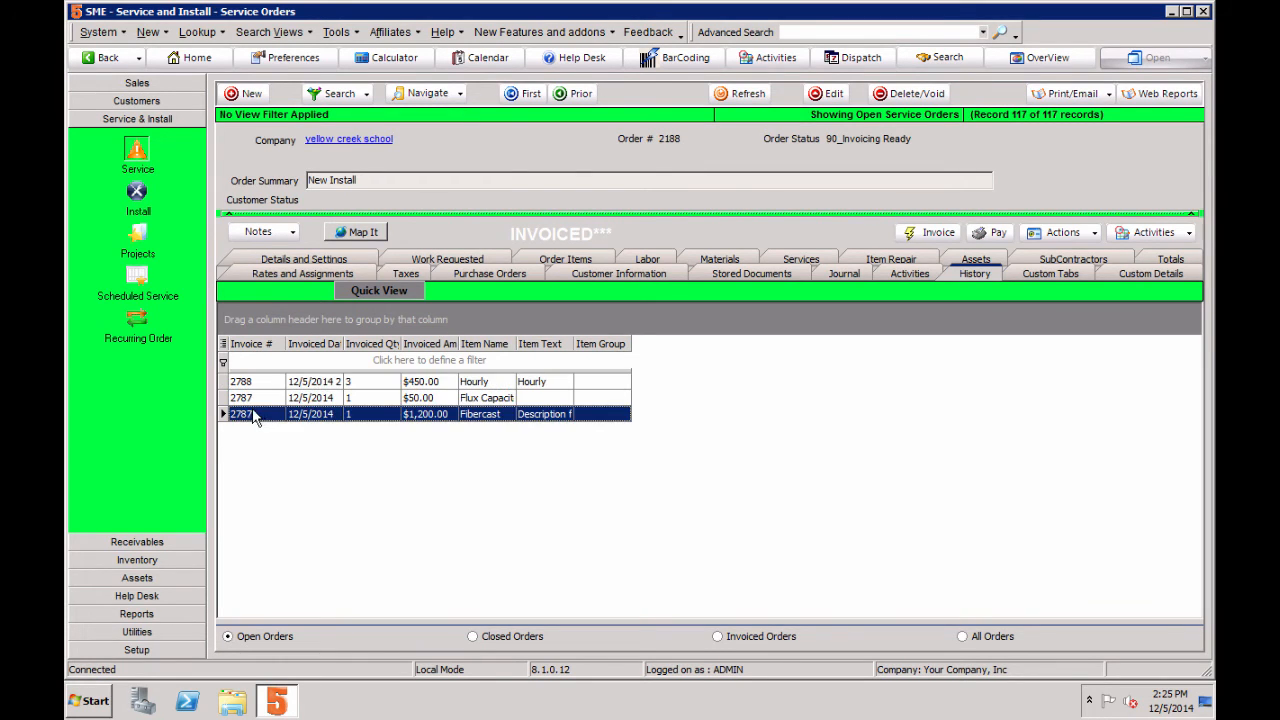
click(434, 399)
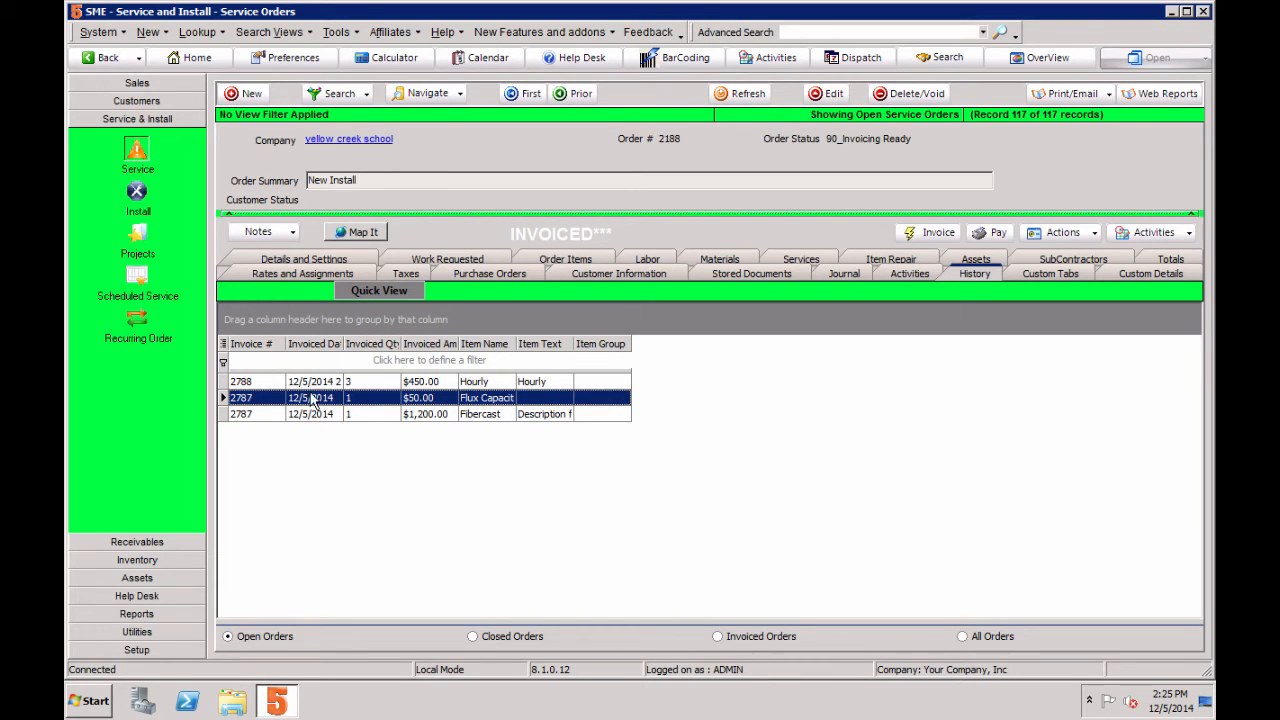
click(261, 385)
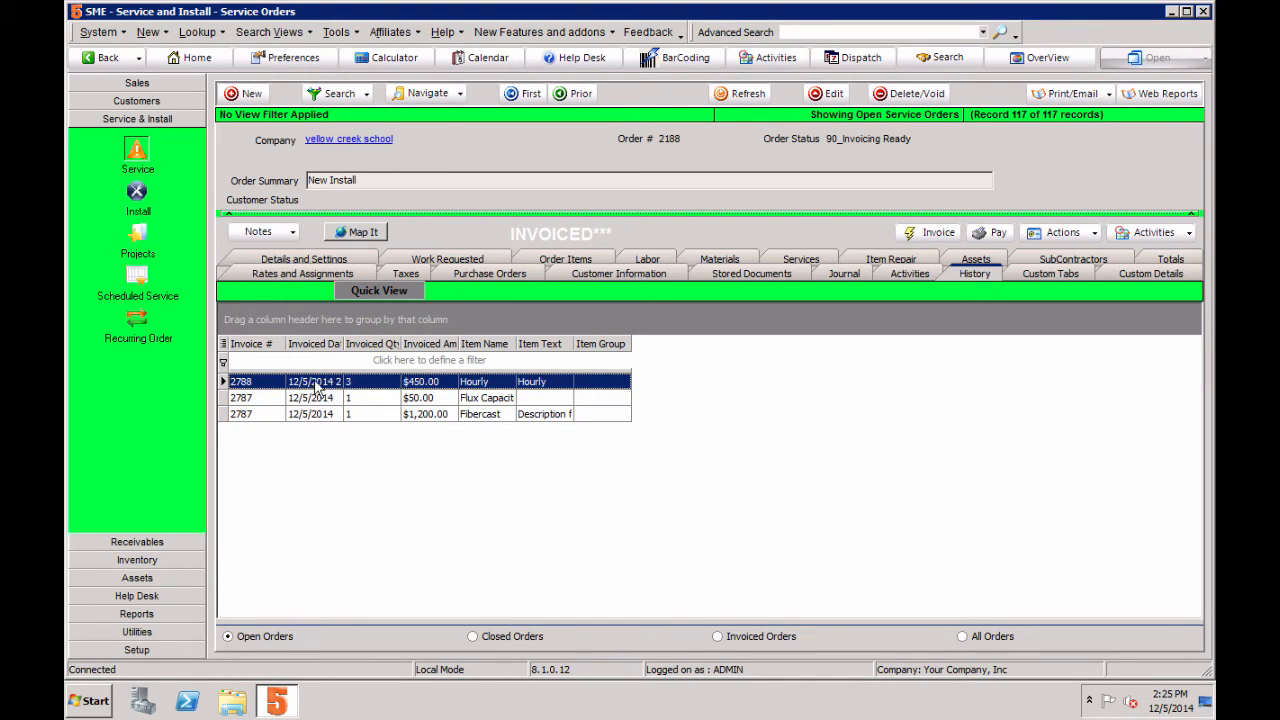
Step: Open the invoice for the Hourly item from the order history and preview it in the Custom Invoice format
double_click(444, 385)
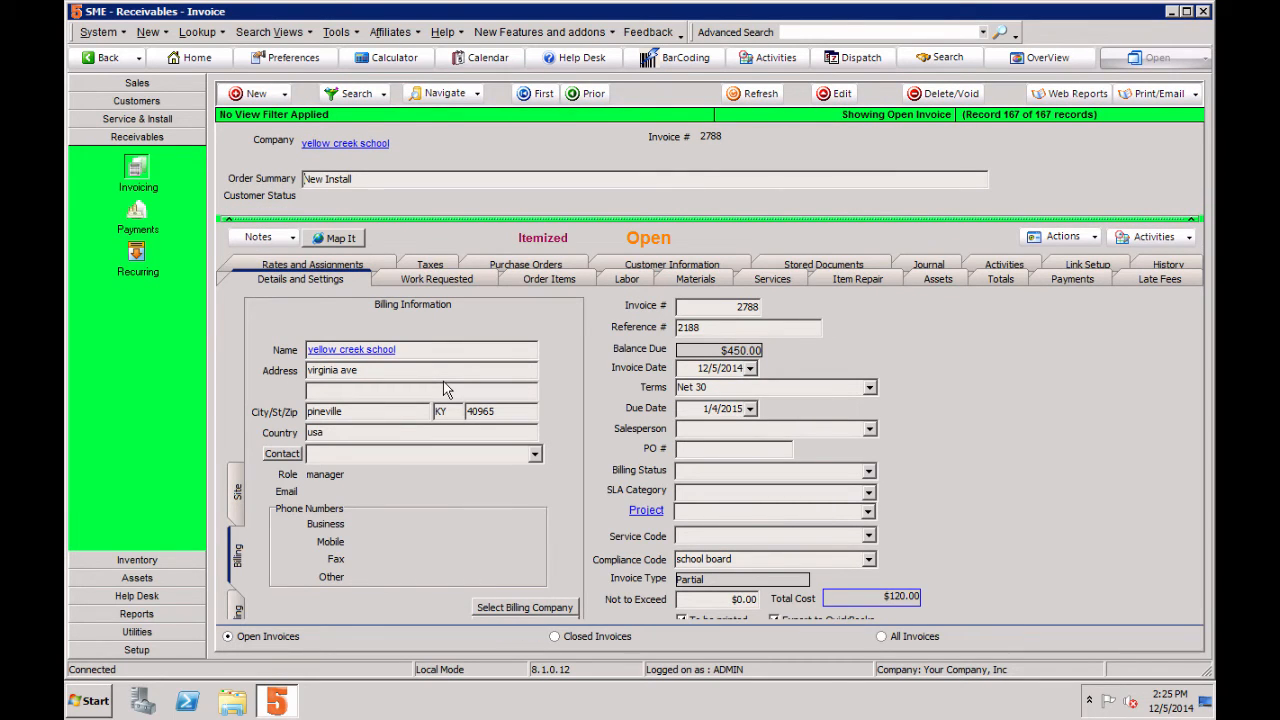
click(1164, 95)
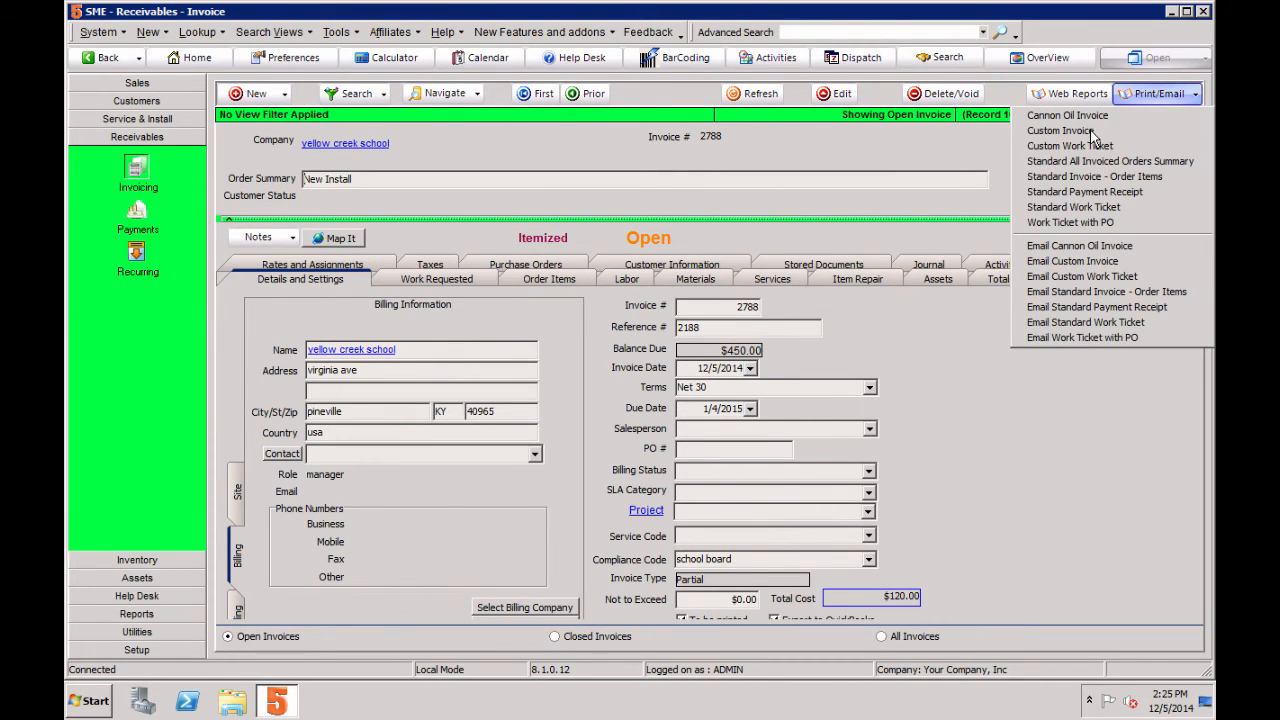
click(1091, 132)
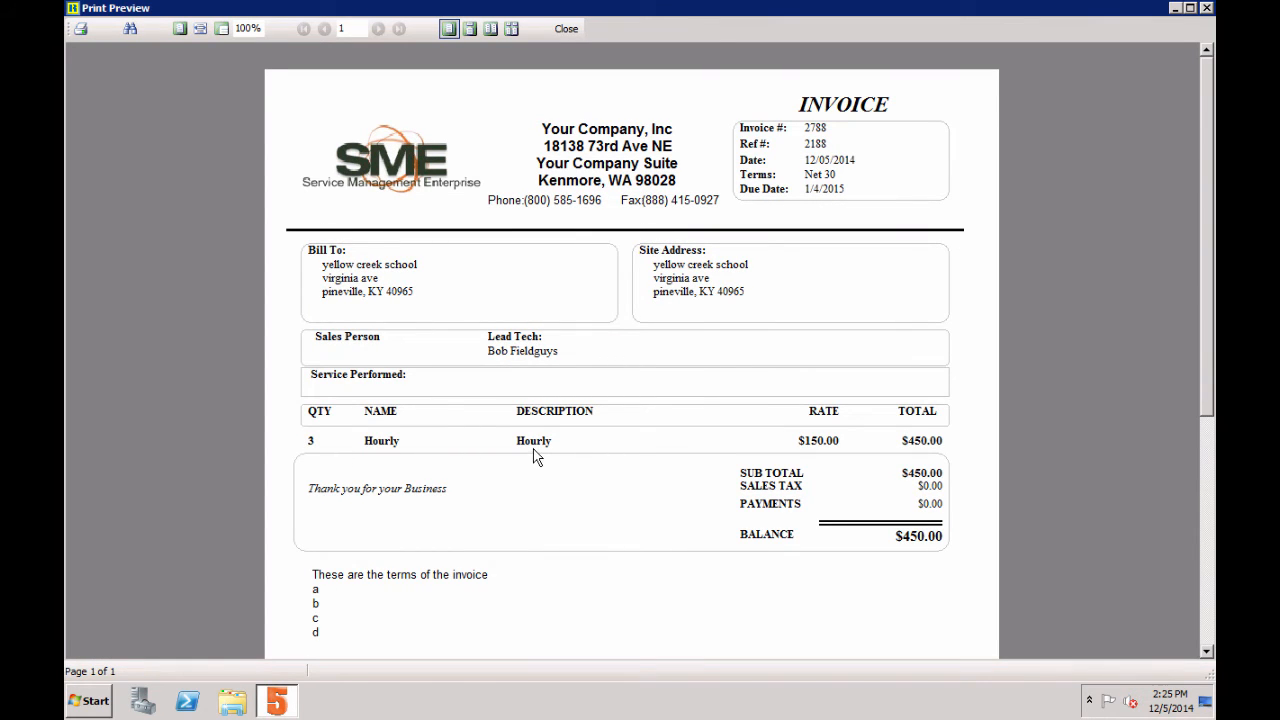
click(566, 28)
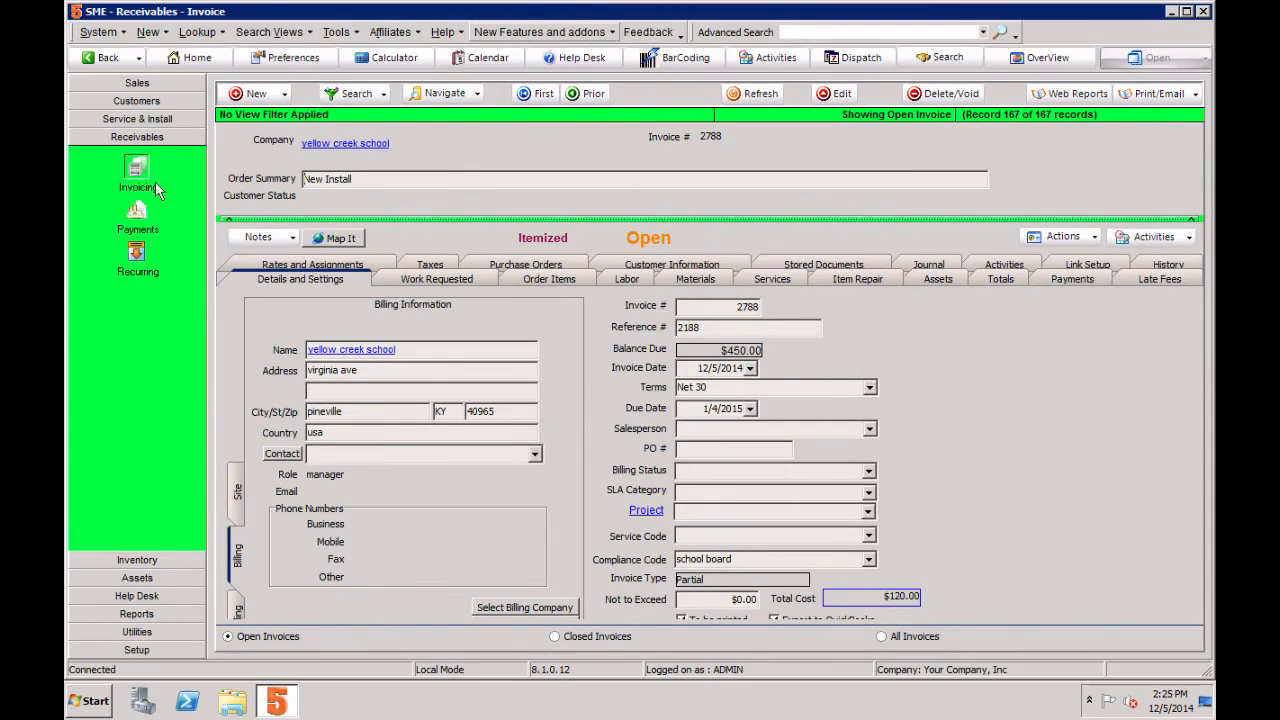
Step: Return to the service order and invoice all remaining items: 1 Crew Travel, 3 Hourly and 1 Solar Panel Install
click(132, 121)
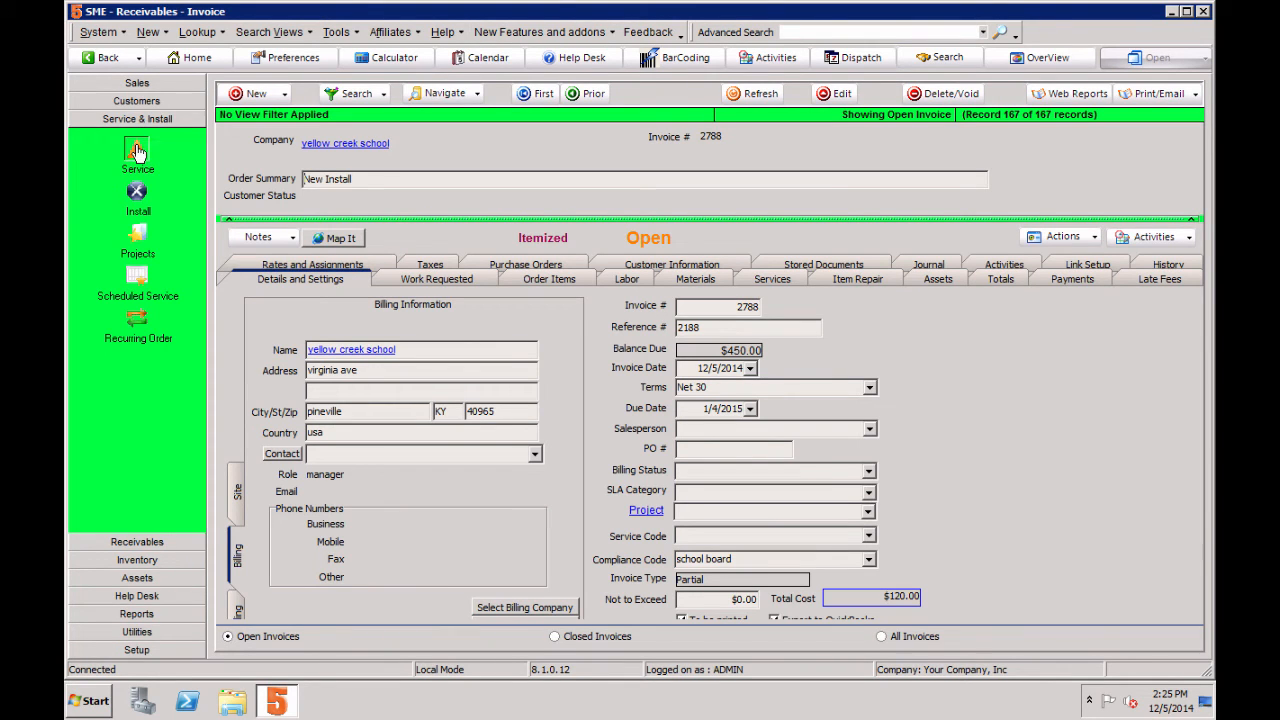
click(137, 152)
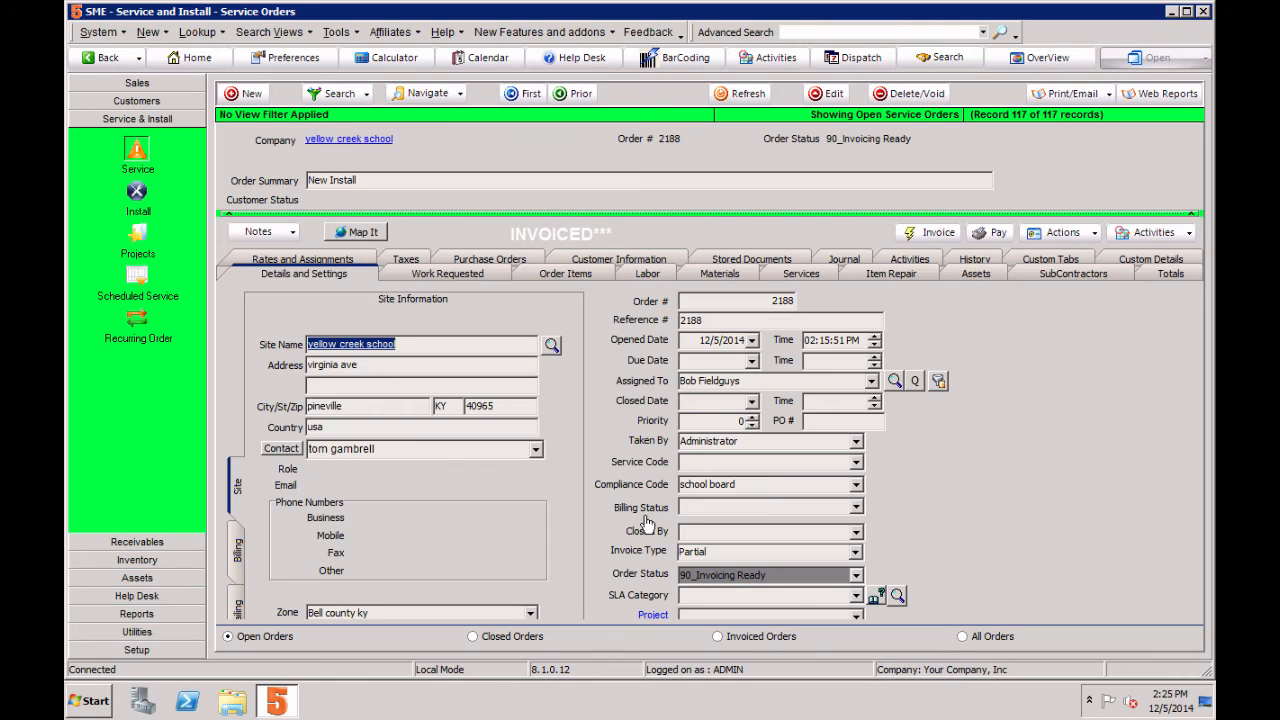
click(930, 233)
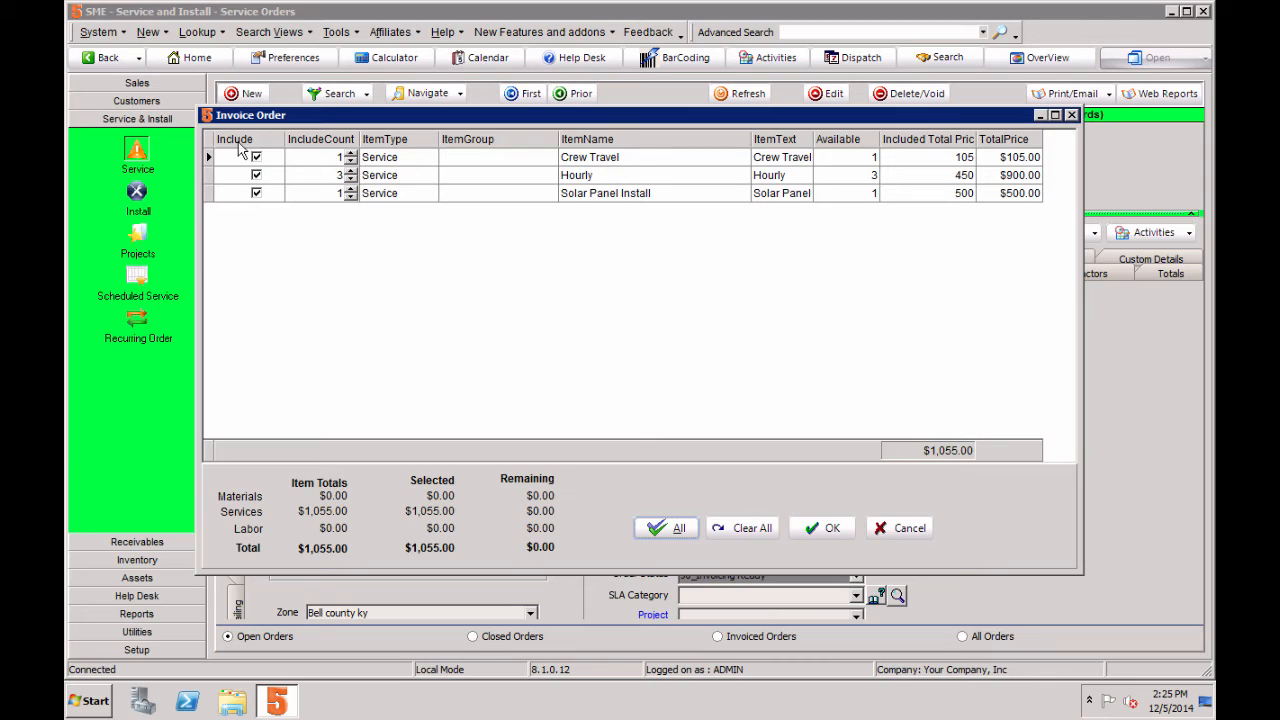
click(834, 529)
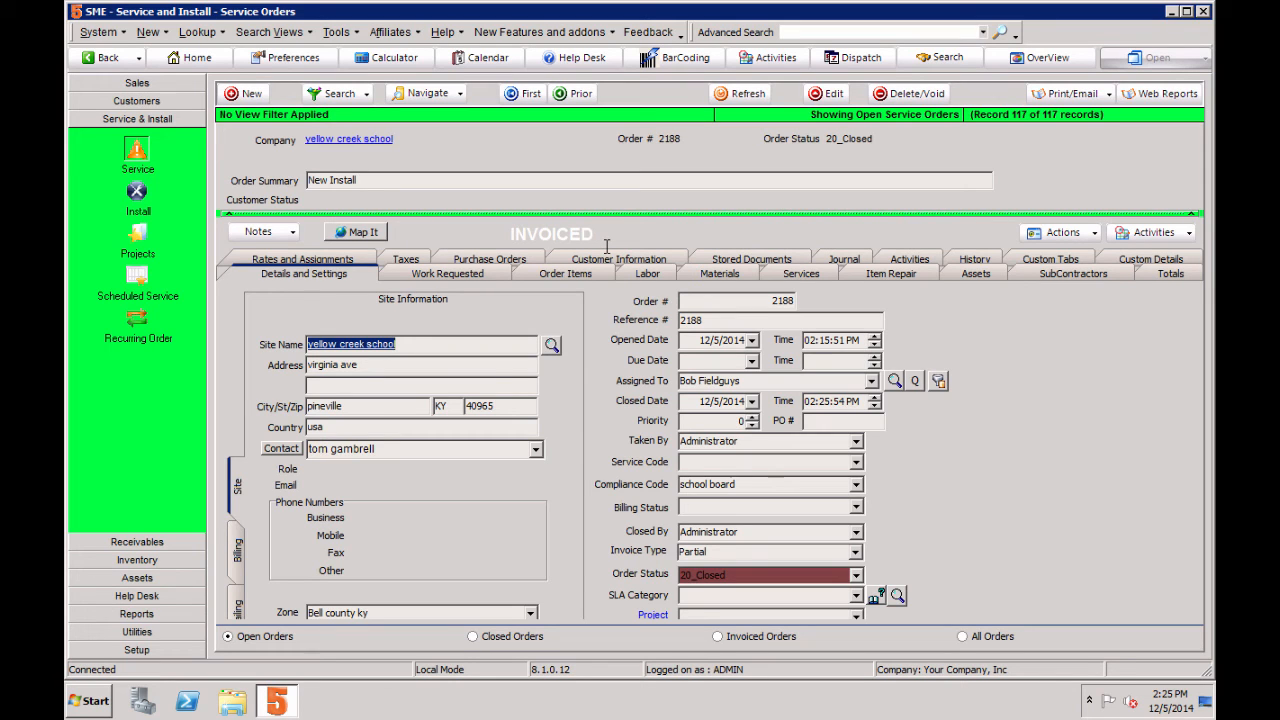
Step: Check the invoice states of the order items, and review the order's invoicing history sorted by invoice number
click(588, 276)
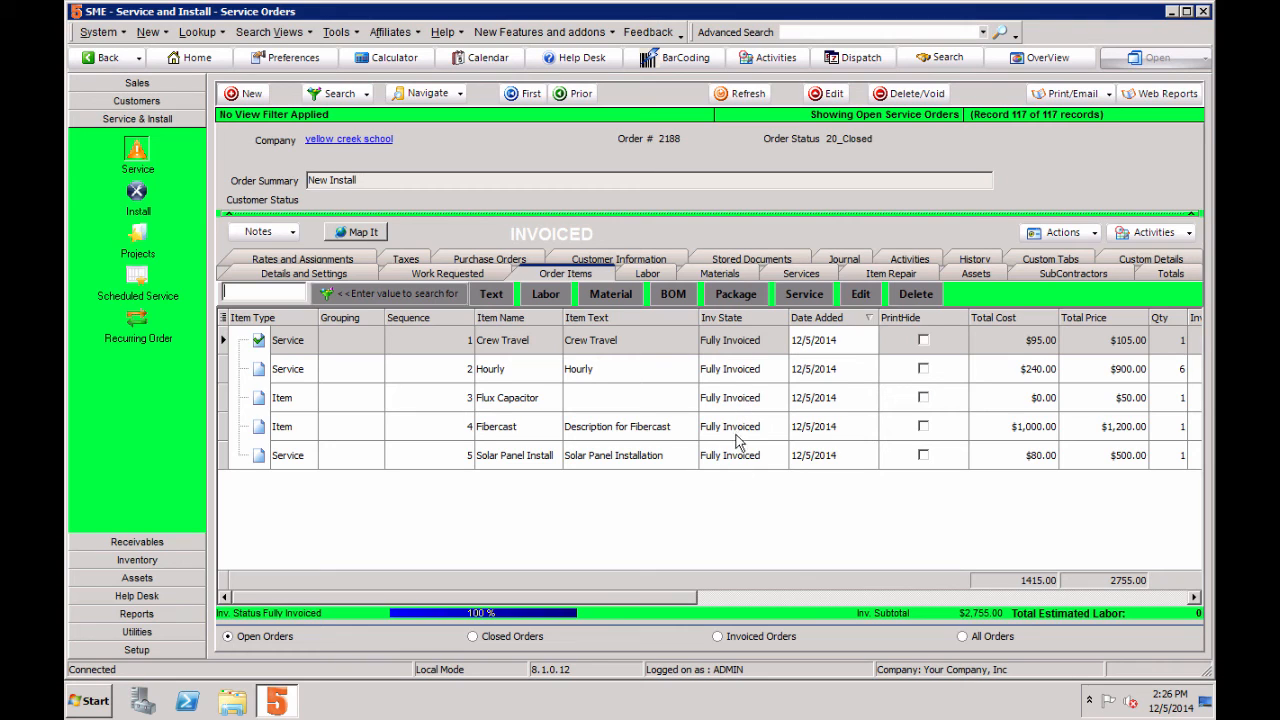
click(975, 260)
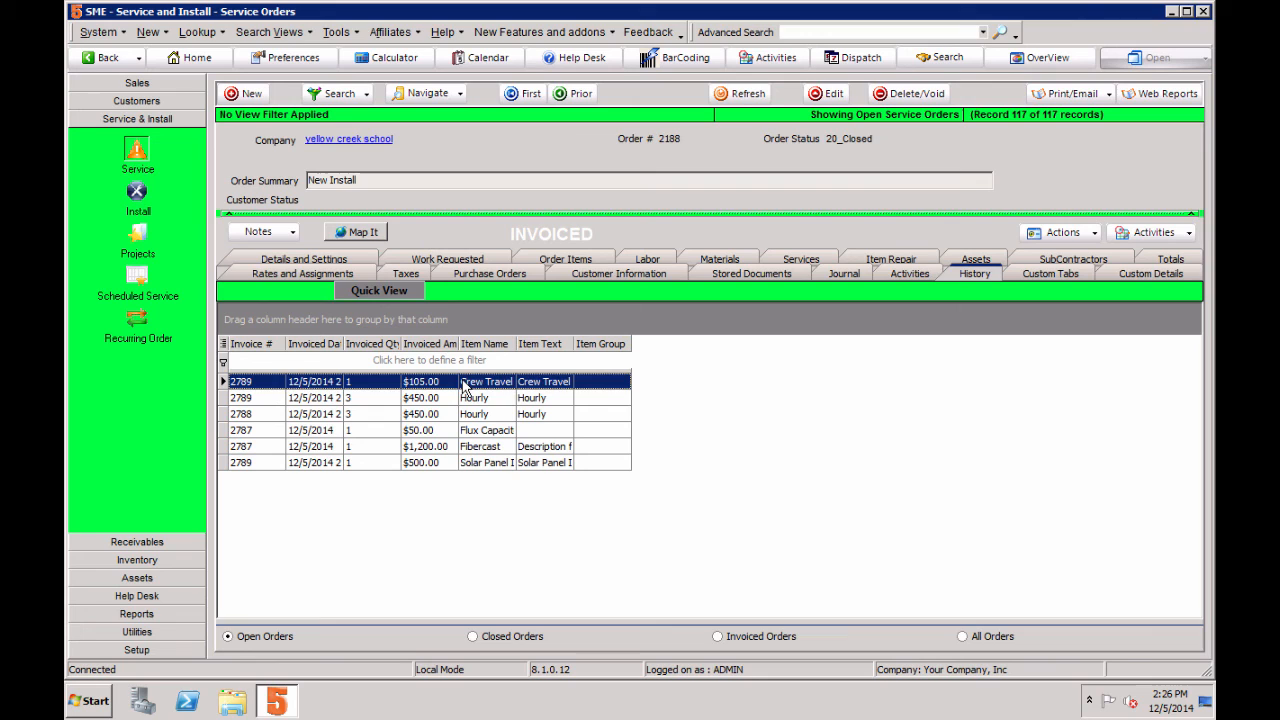
click(250, 344)
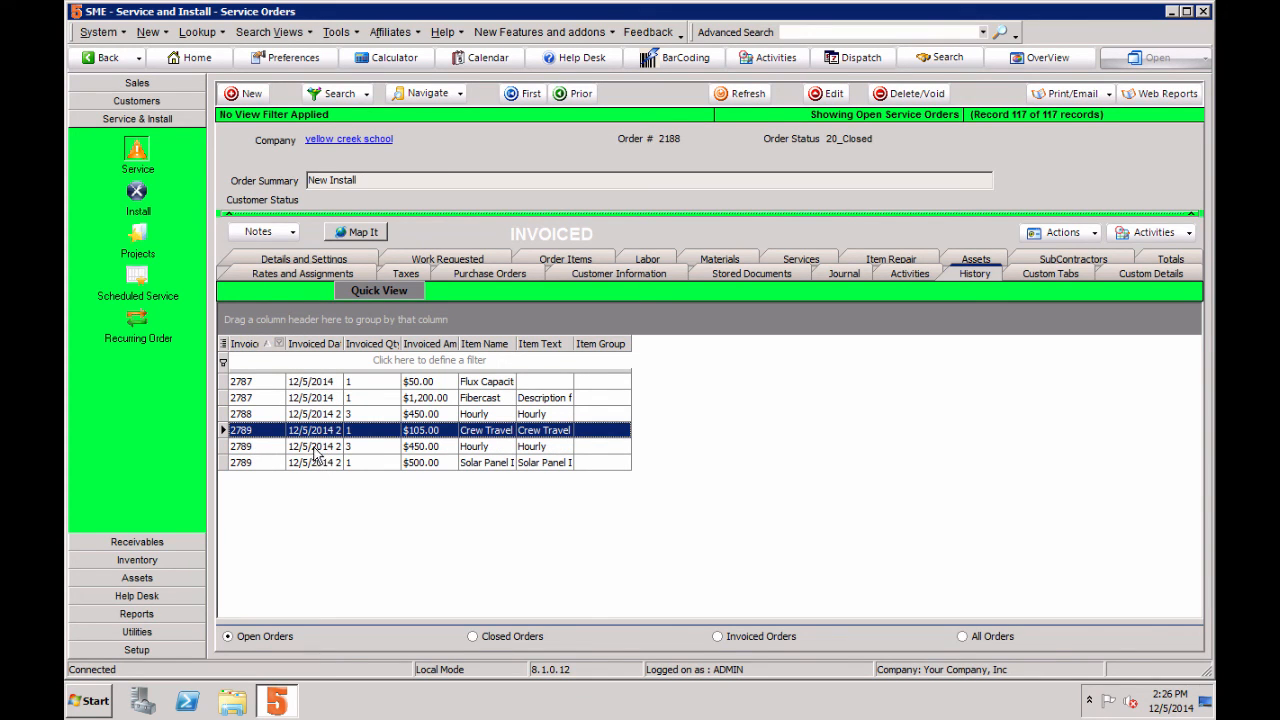
click(314, 448)
click(313, 464)
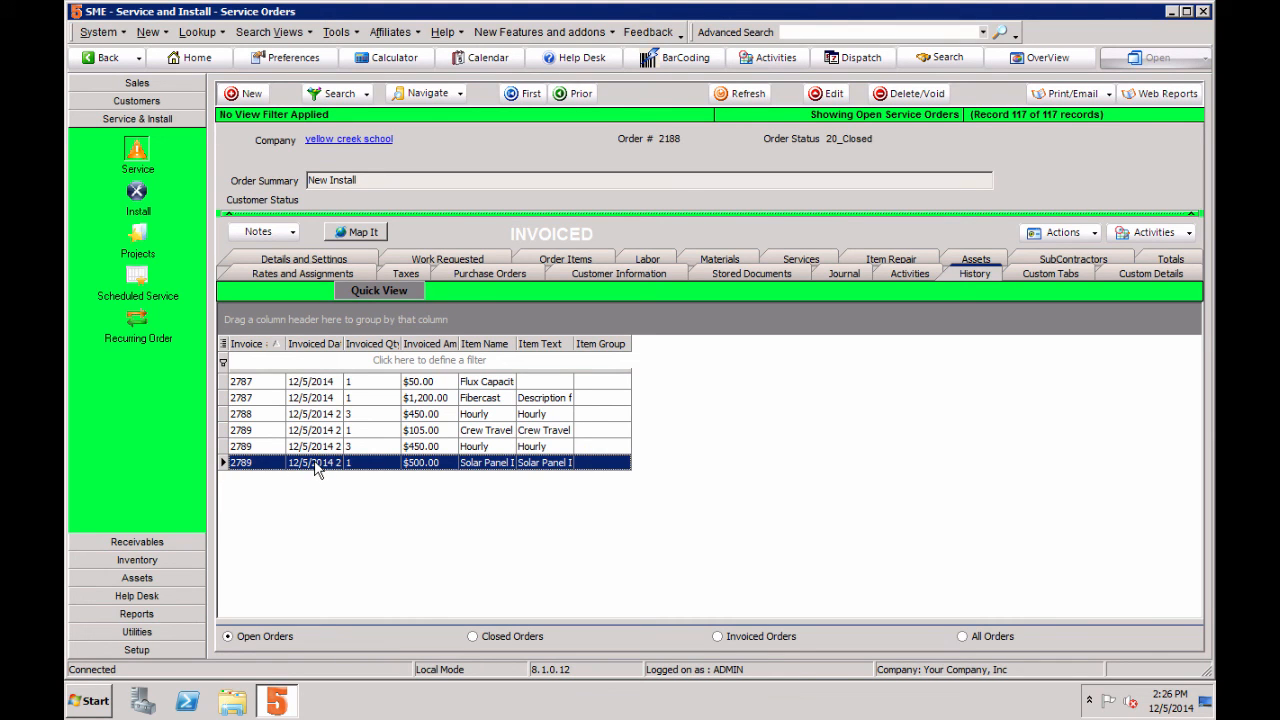
Step: Open the Solar Panel Install item's invoice from the order history, preview it in the Custom Invoice format, and close the preview
double_click(315, 463)
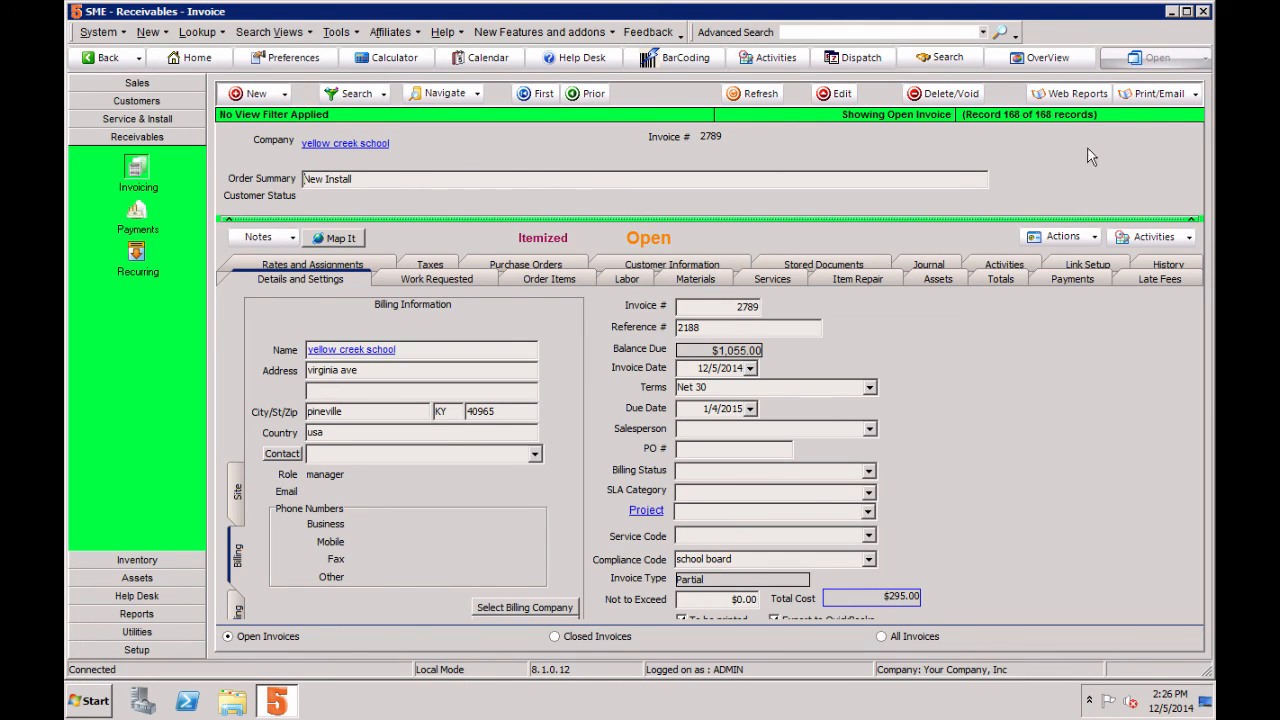
click(1155, 94)
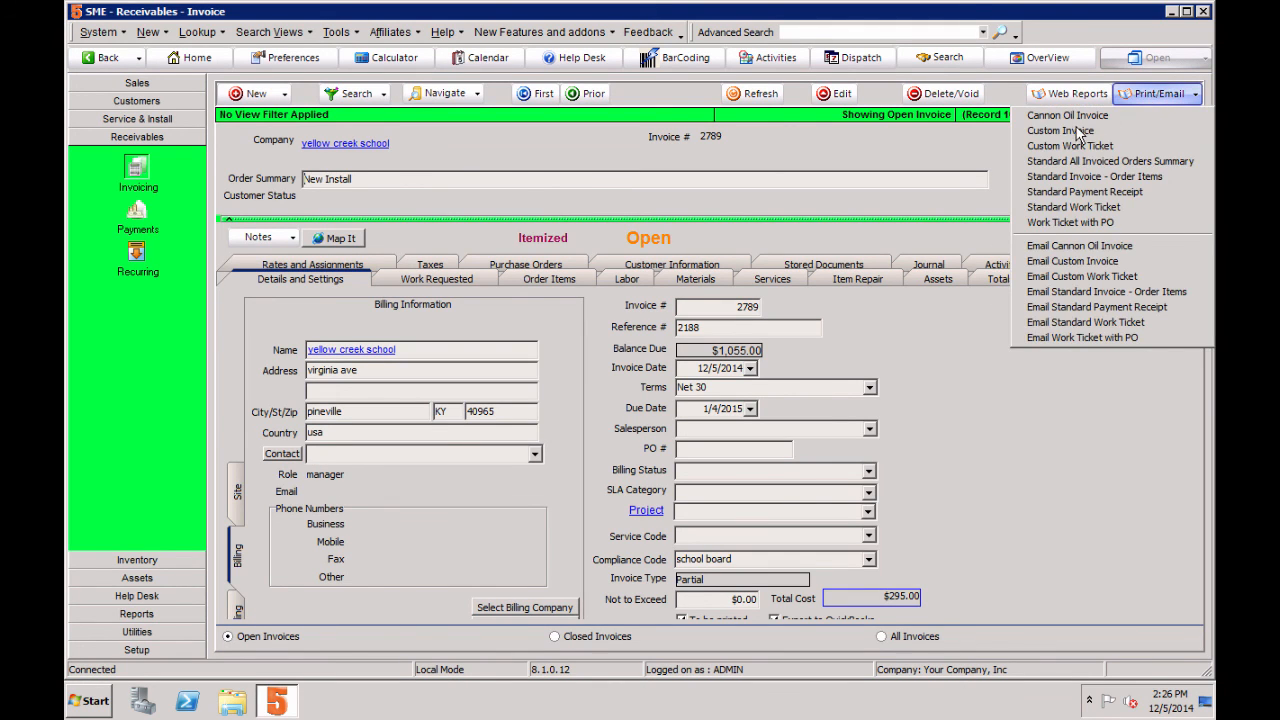
click(1075, 127)
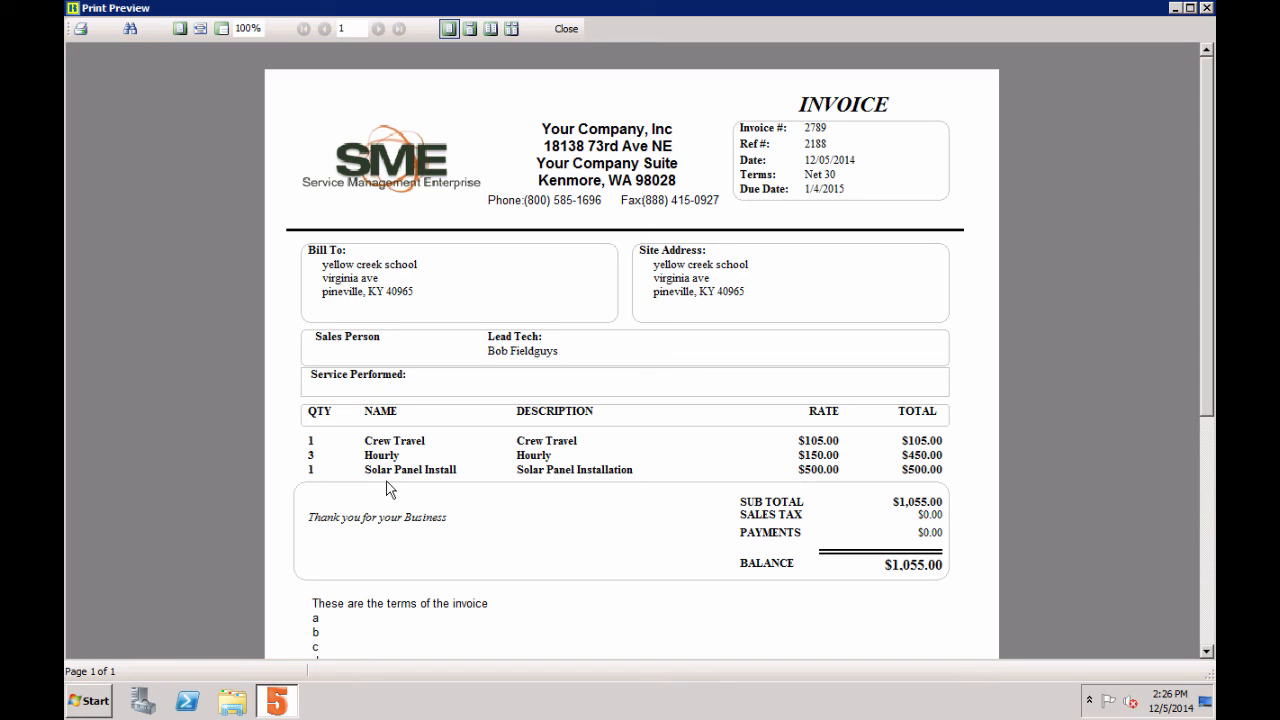
click(572, 30)
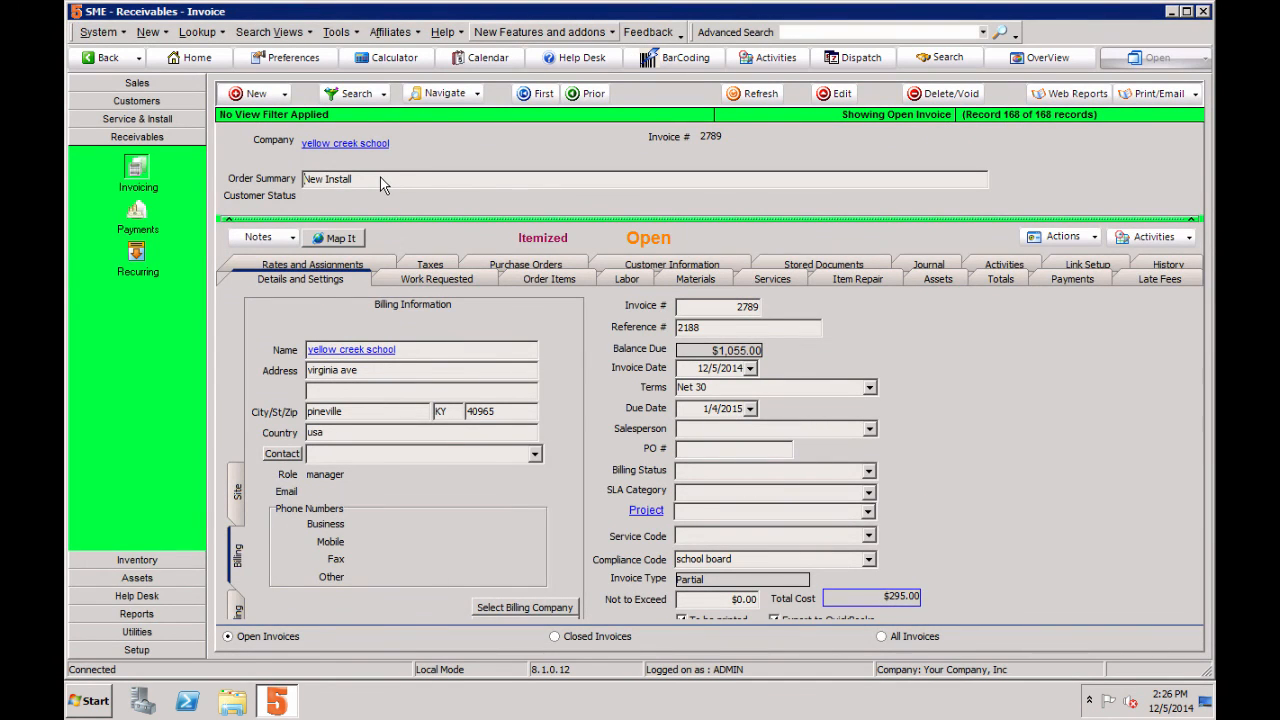